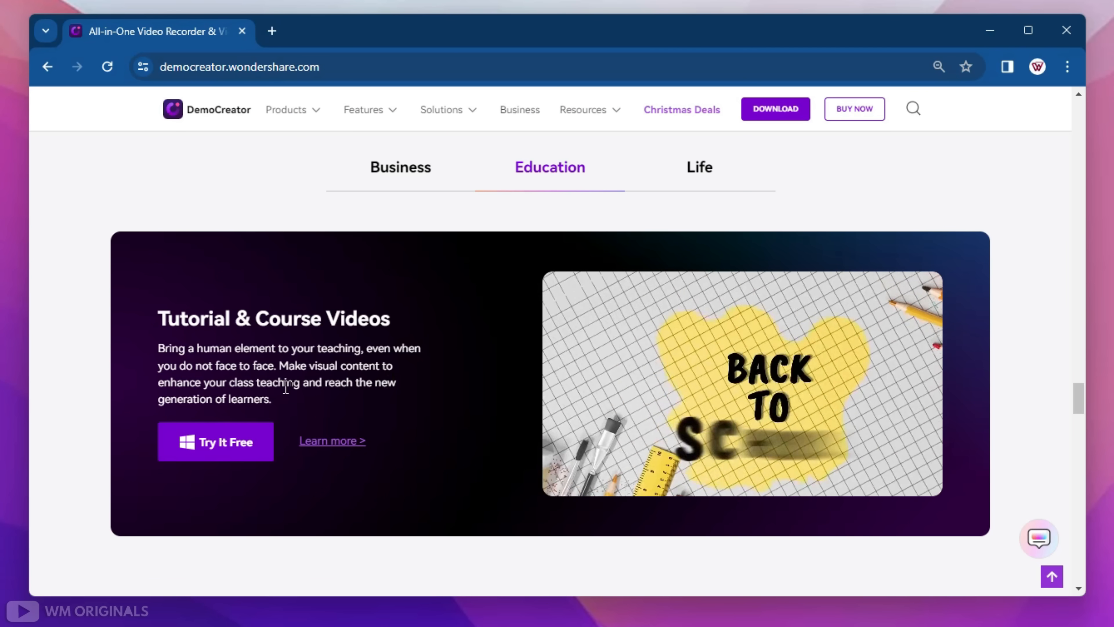
# - Download the free Windows installer of Wondershare DemoCreator from its website and install the program
pyautogui.click(701, 191)
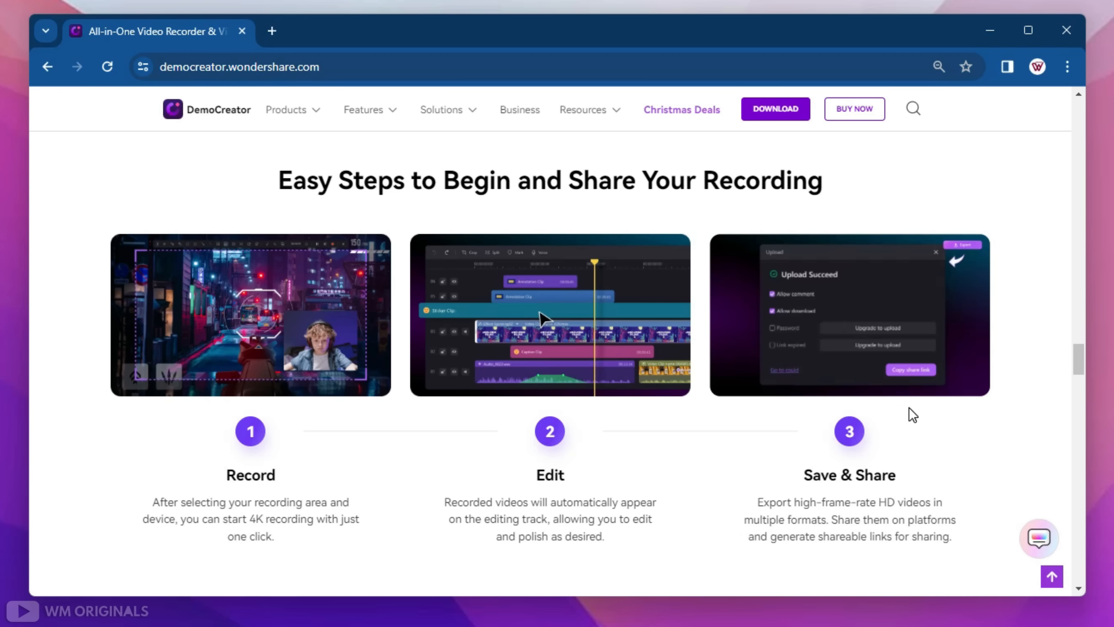
pyautogui.scroll(20, 525, 413)
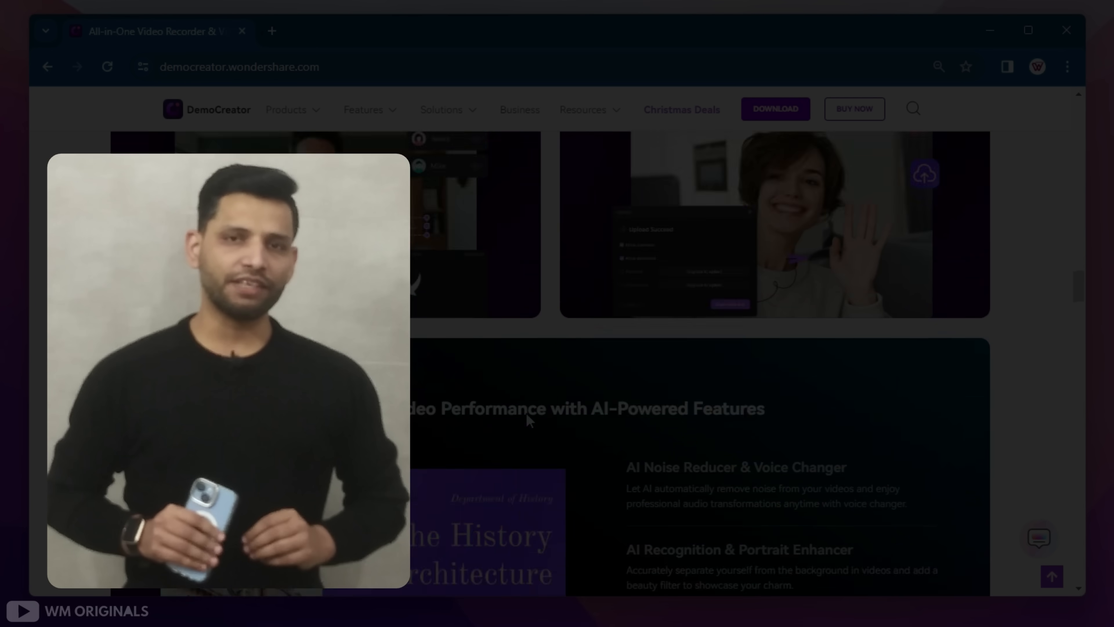
pyautogui.scroll(15, 526, 414)
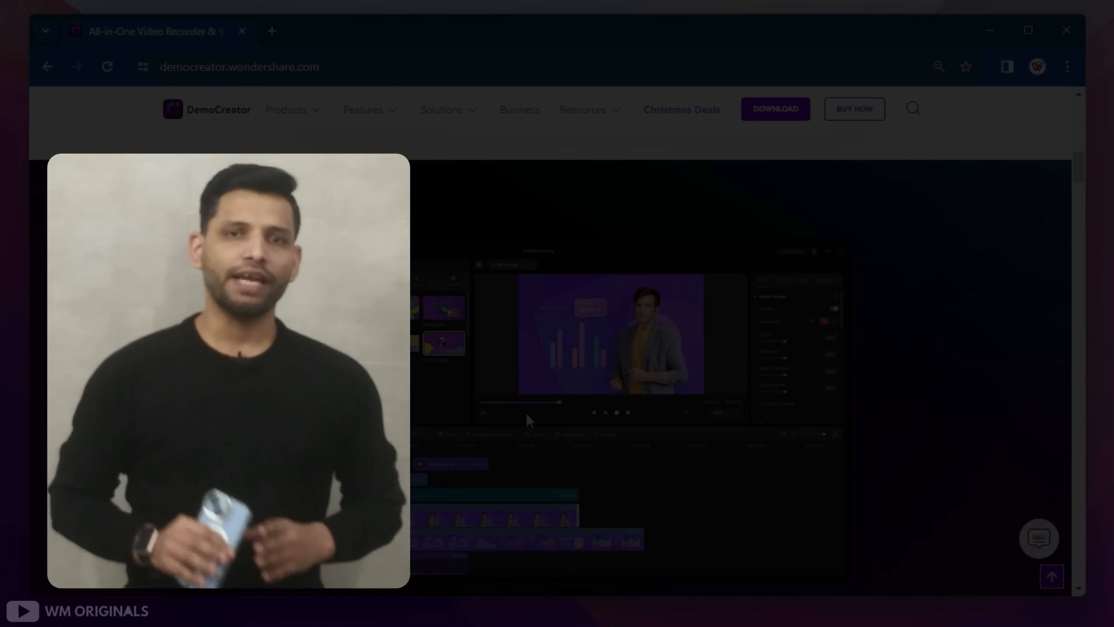
pyautogui.scroll(5, 526, 413)
pyautogui.scroll(-2, 526, 413)
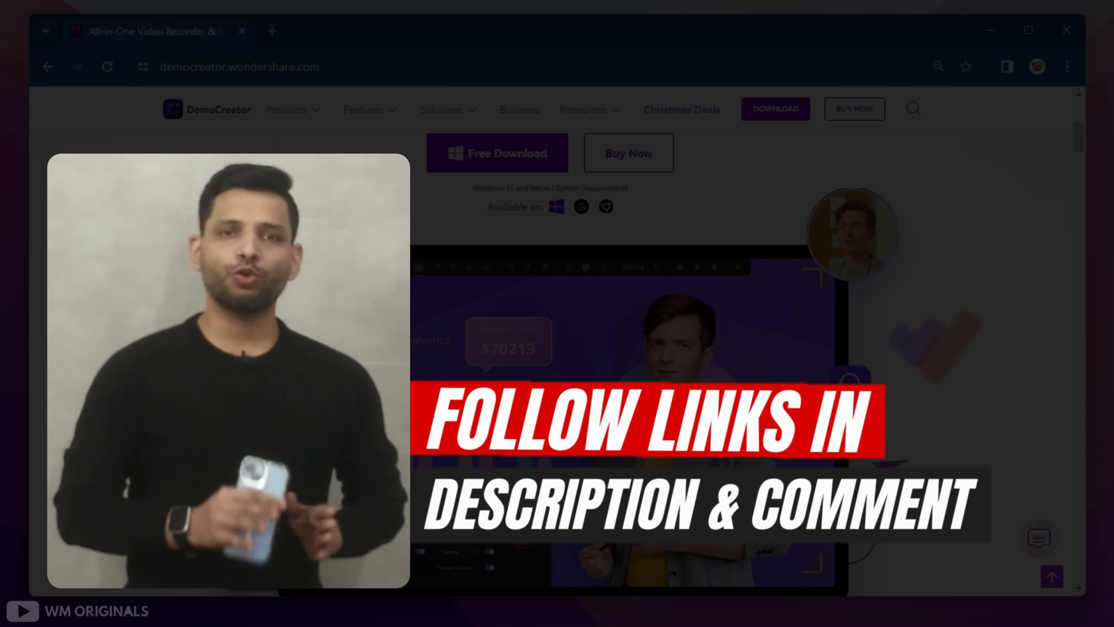
pyautogui.scroll(1, 660, 345)
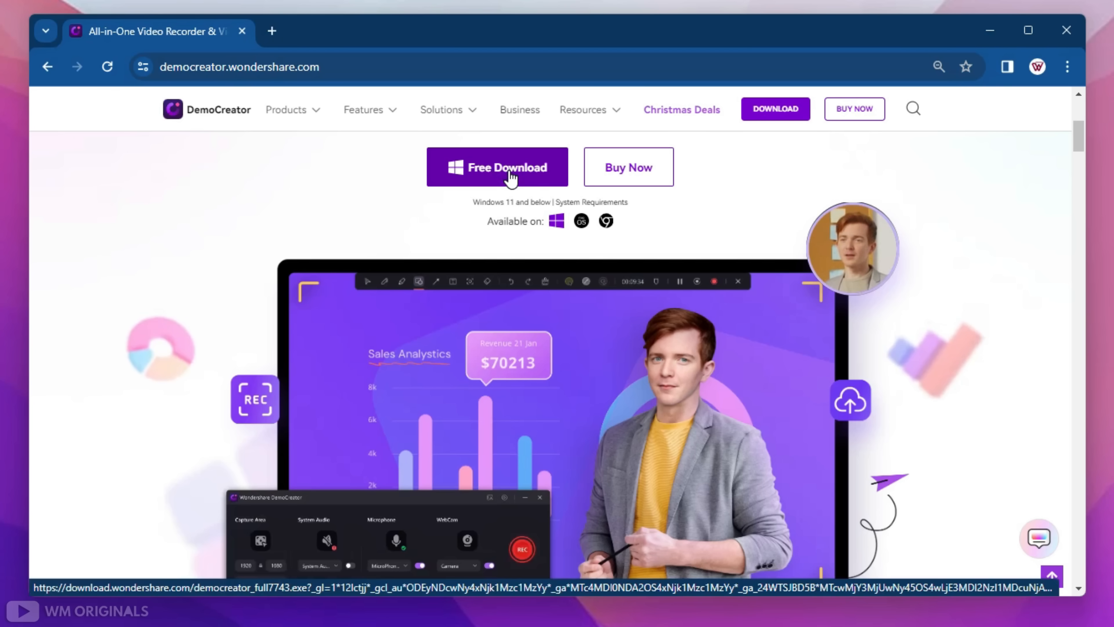
pyautogui.click(508, 171)
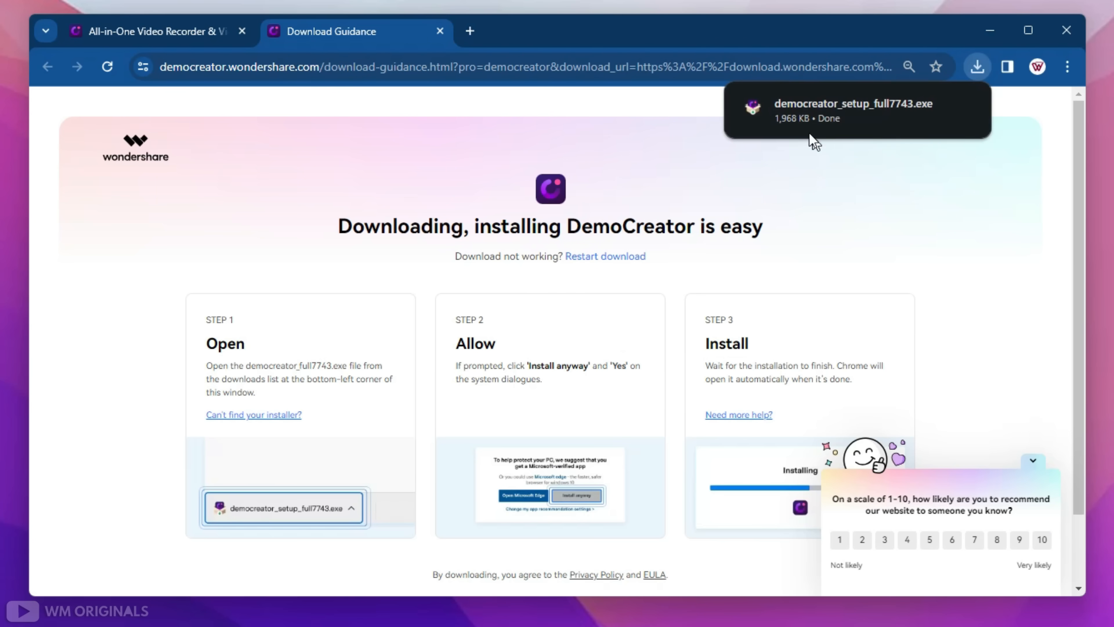
pyautogui.click(829, 111)
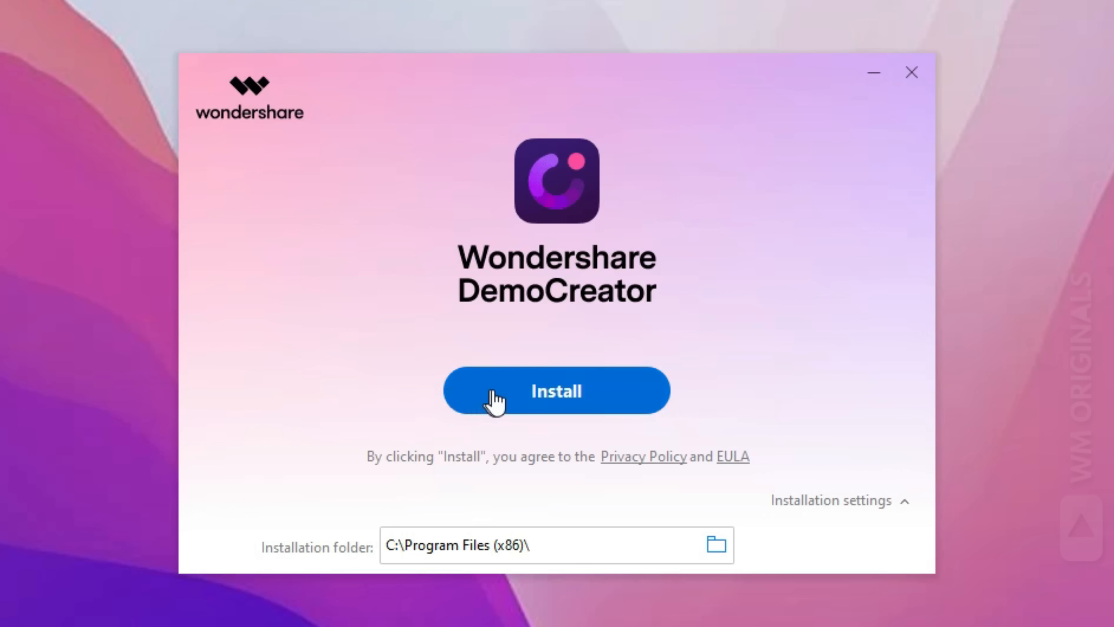
pyautogui.click(561, 390)
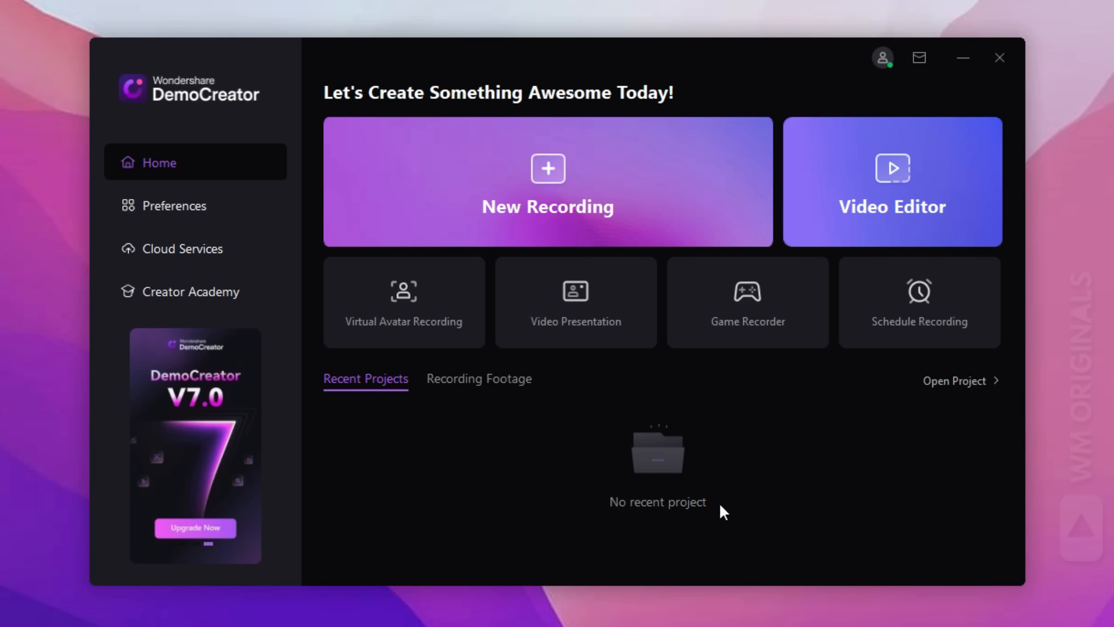
# - Look through the recording footage and preferences on the DemoCreator home screen, and open the setup for a new recording
pyautogui.click(493, 387)
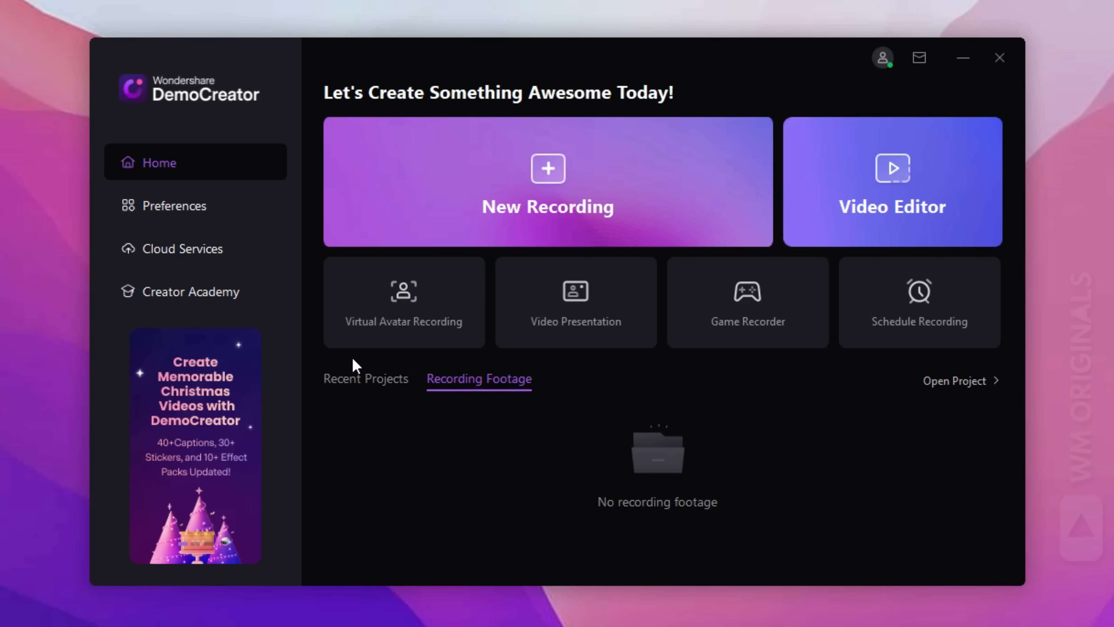
pyautogui.click(200, 218)
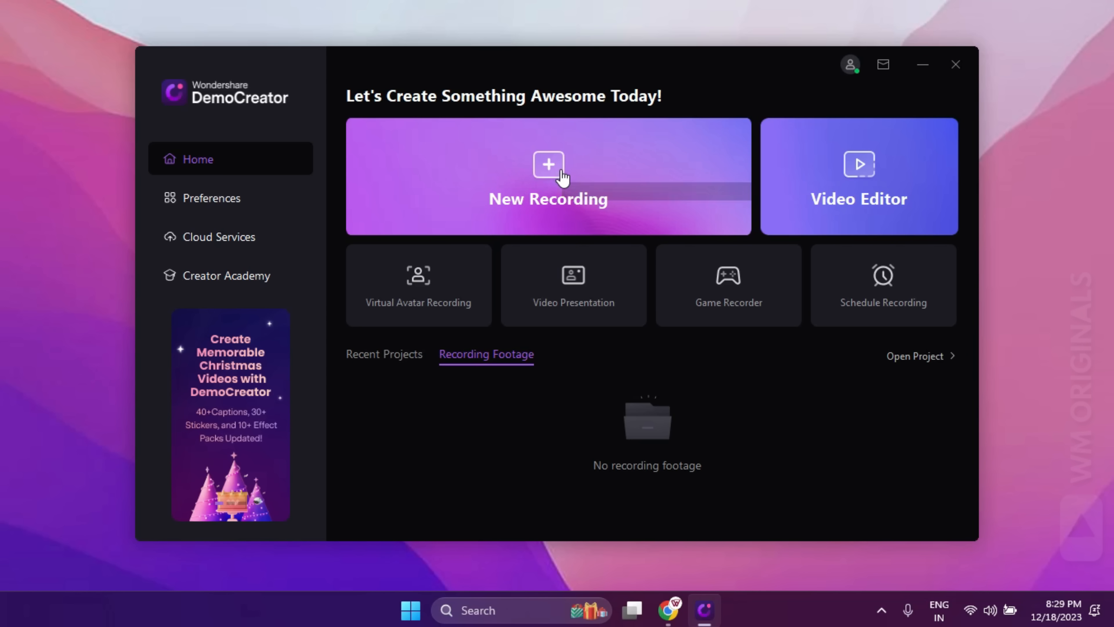
pyautogui.click(561, 171)
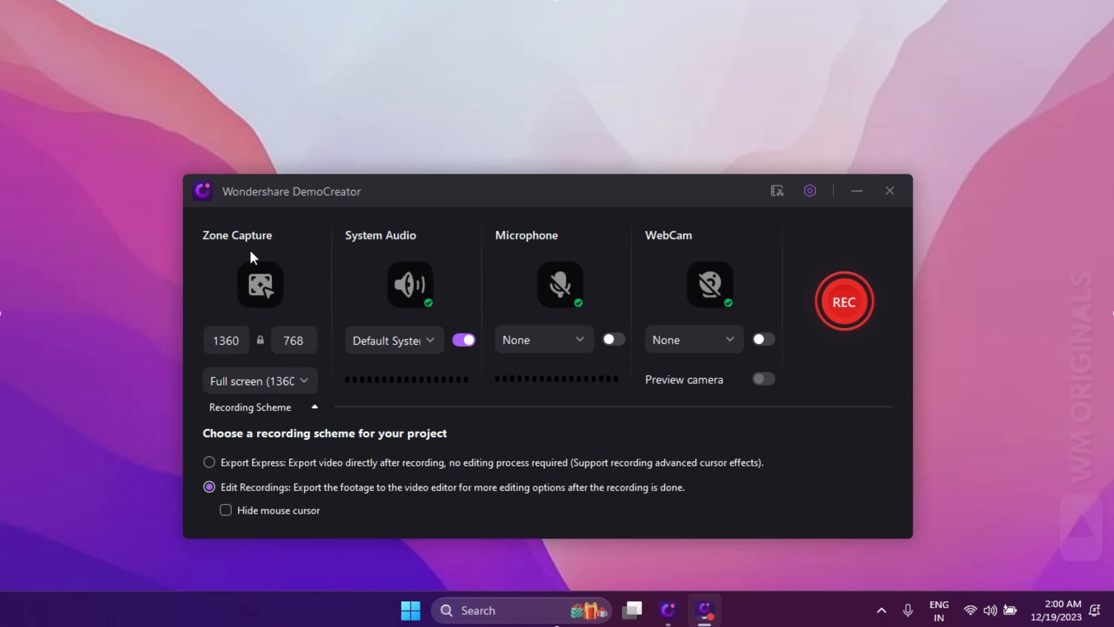
# - Set the capture area to a custom zone of about 1244 × 632 pixels covering most of the desktop
pyautogui.click(269, 383)
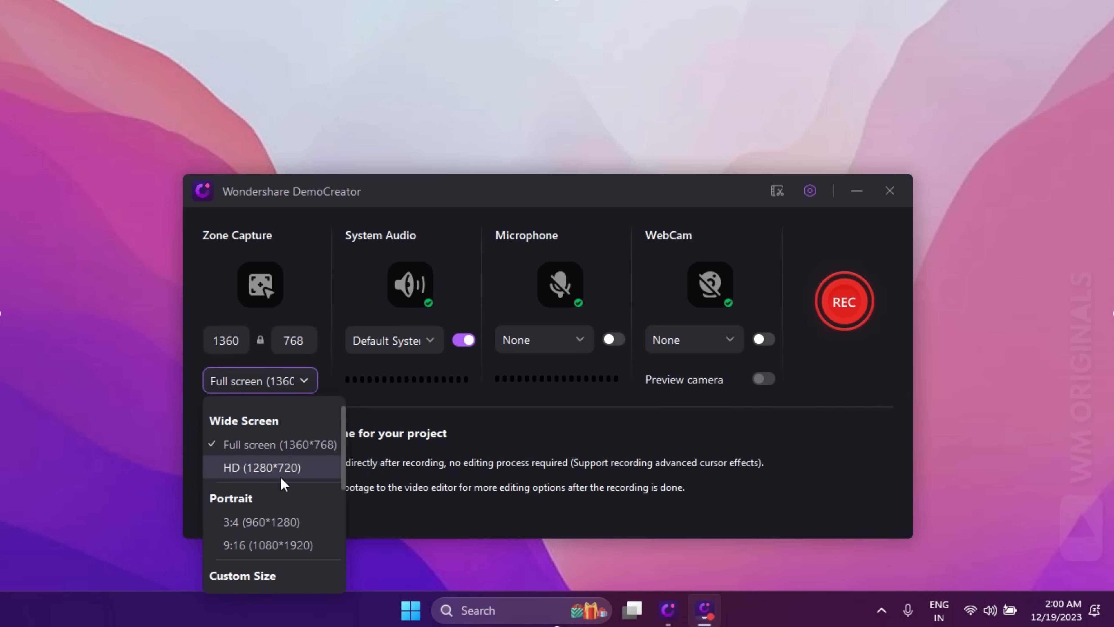
pyautogui.scroll(-1, 270, 515)
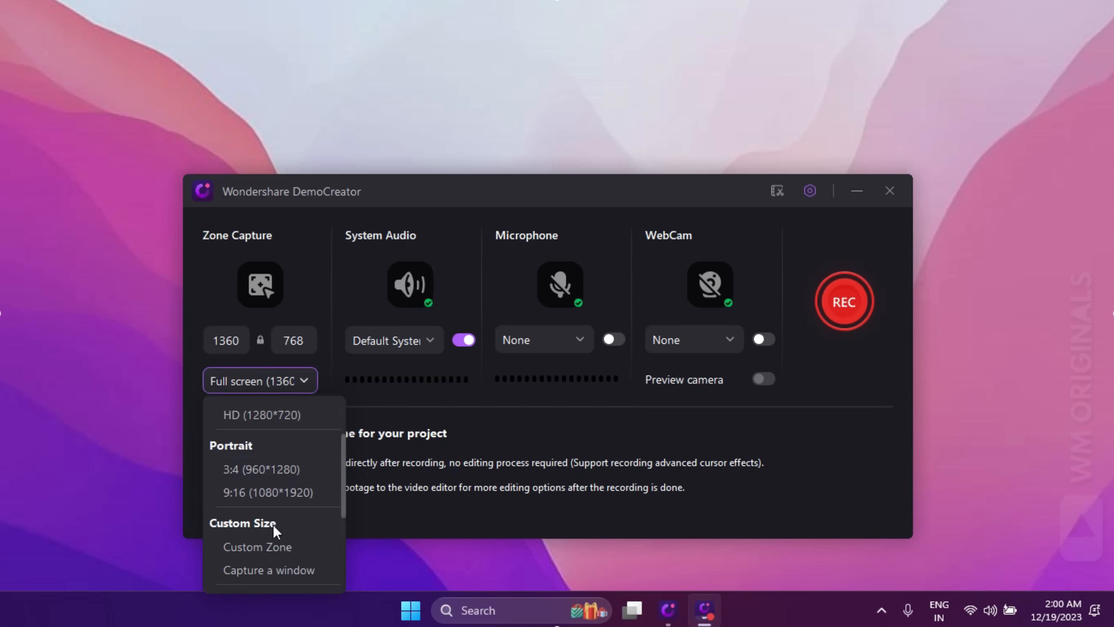
pyautogui.click(259, 547)
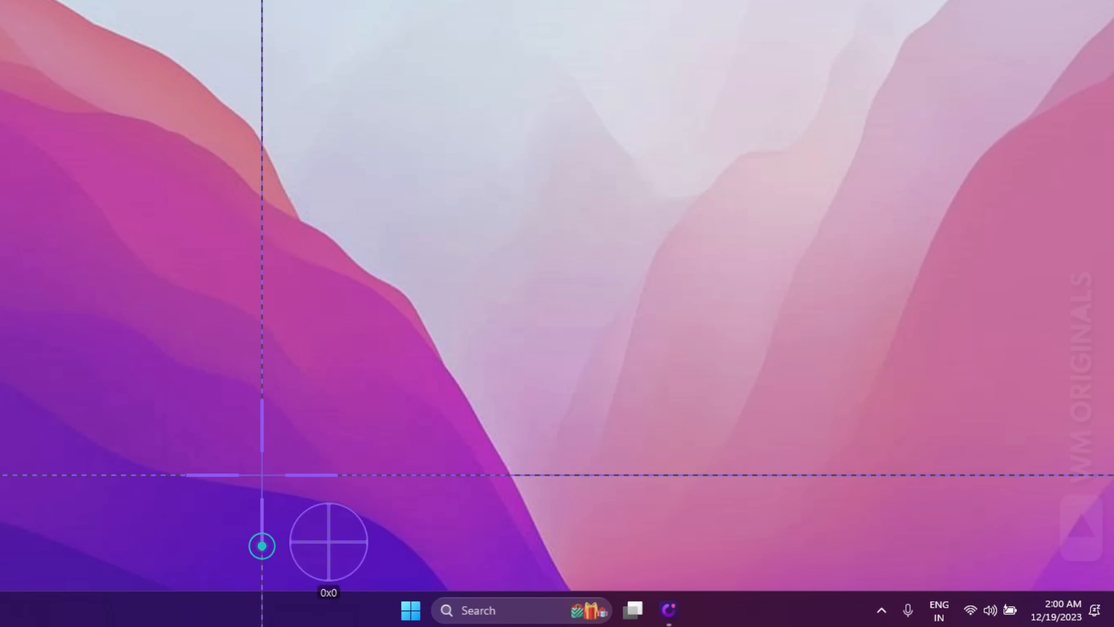
pyautogui.moveTo(35, 26); pyautogui.dragTo(1061, 548)
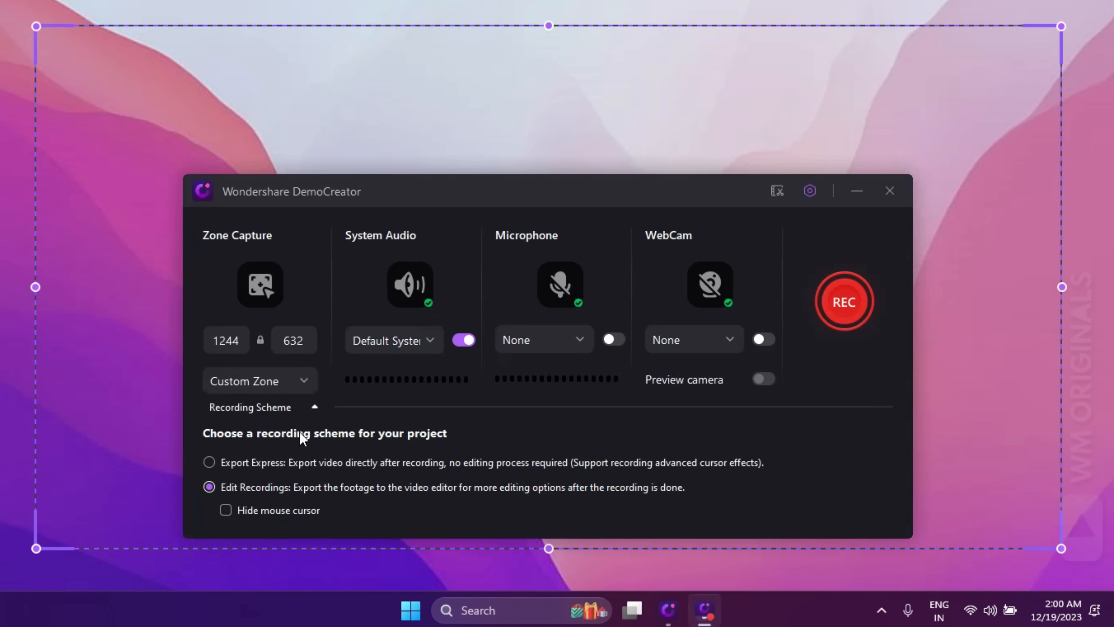
# - Set the capture area to Full screen (1360*768), and switch system audio recording off and back on
pyautogui.click(286, 389)
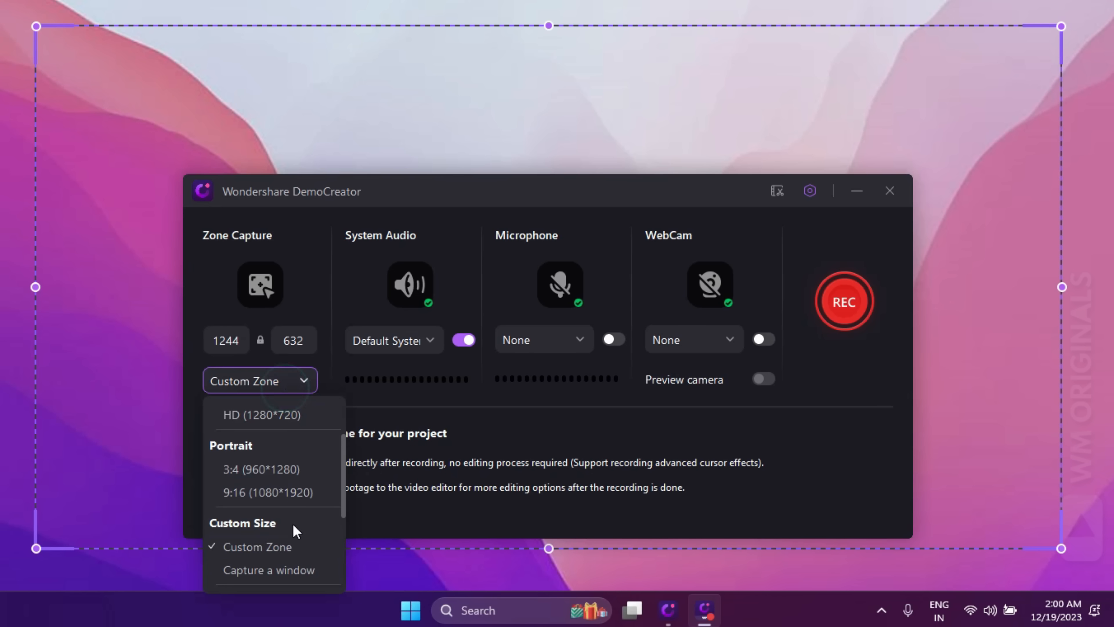
pyautogui.scroll(-1, 276, 572)
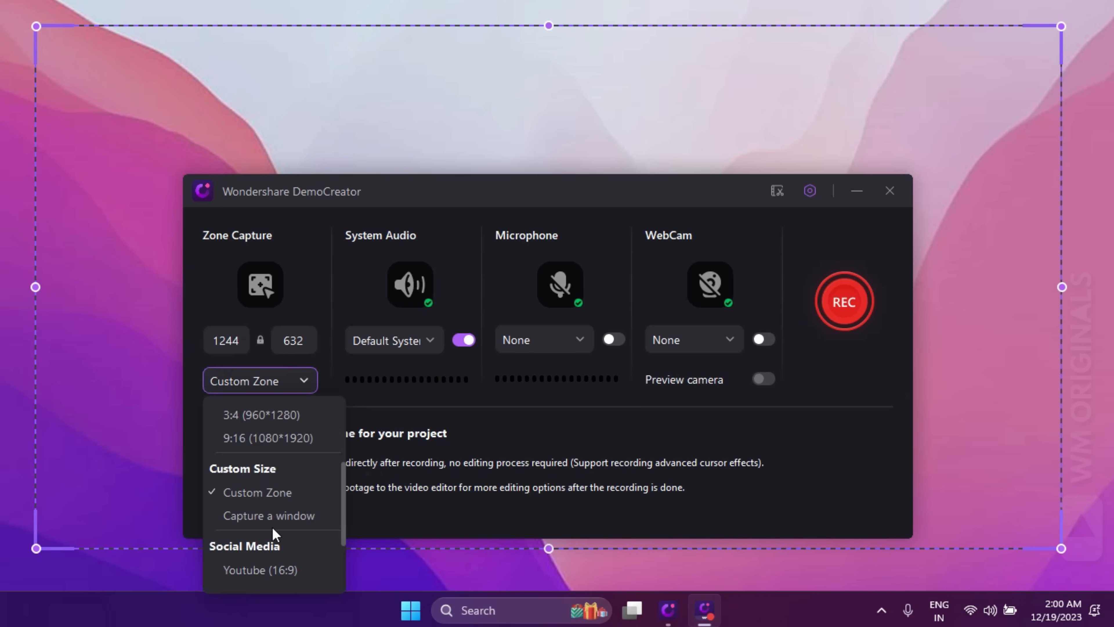
pyautogui.scroll(-1, 264, 520)
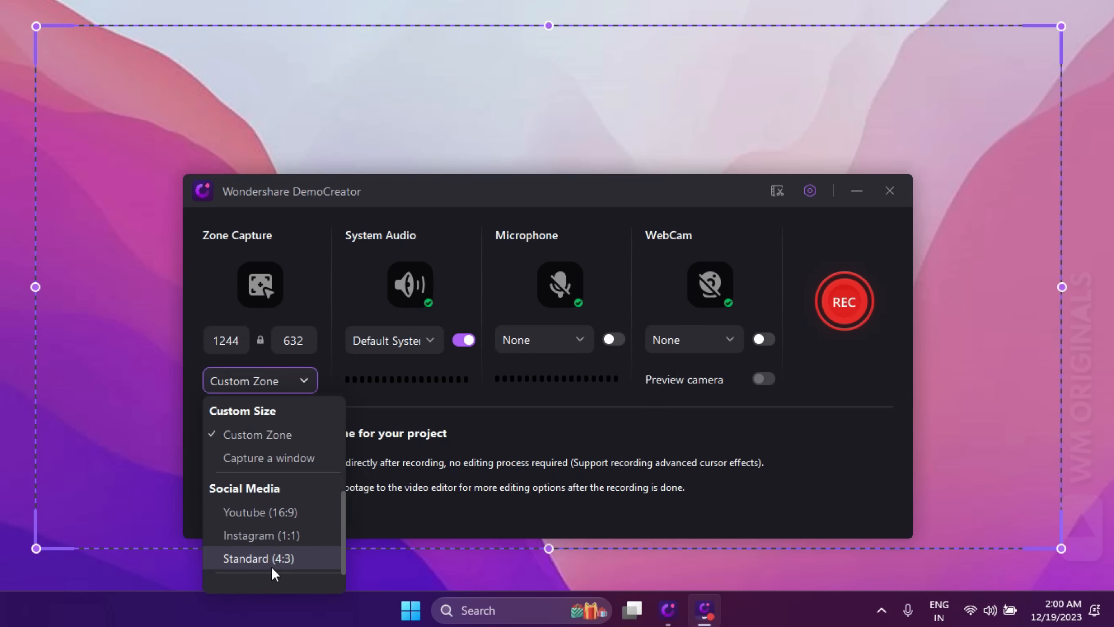
pyautogui.scroll(-1, 279, 561)
pyautogui.scroll(3, 270, 533)
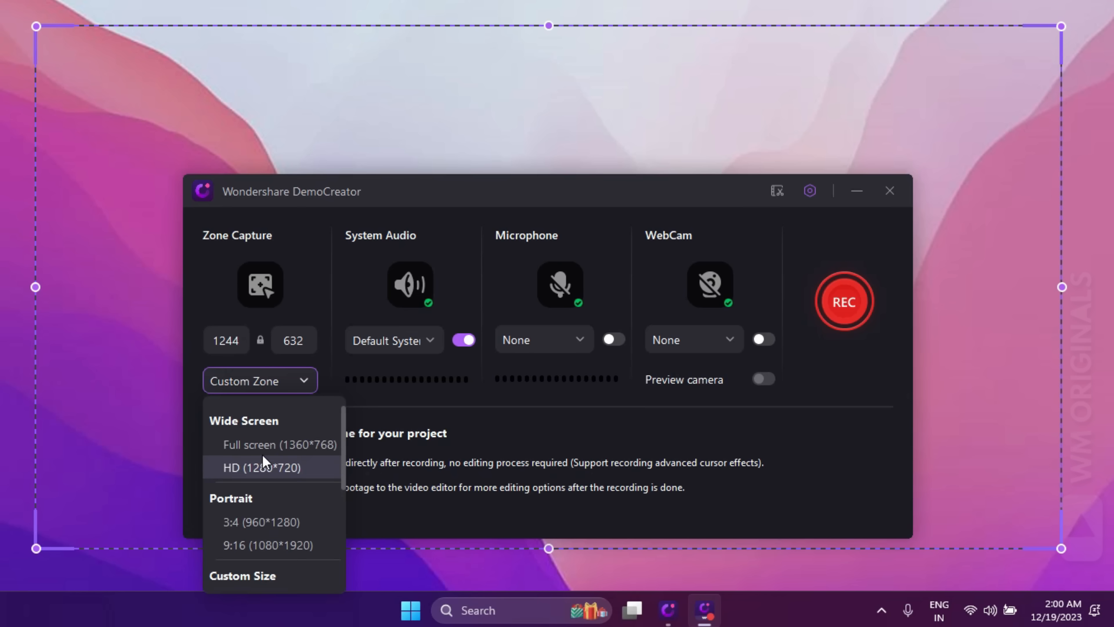
pyautogui.click(266, 445)
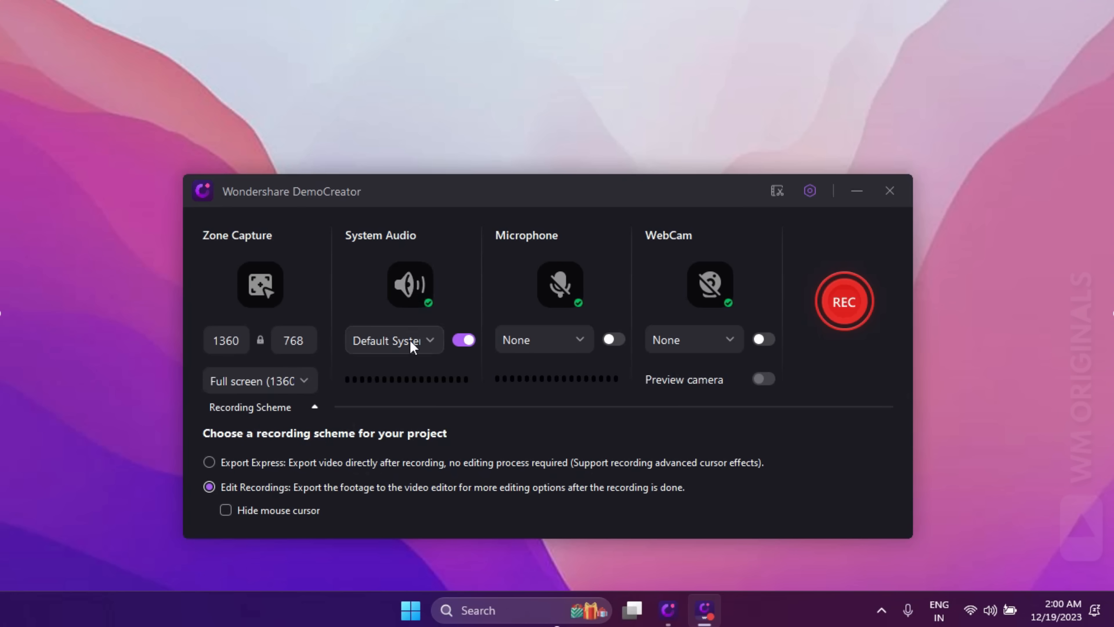
pyautogui.click(457, 339)
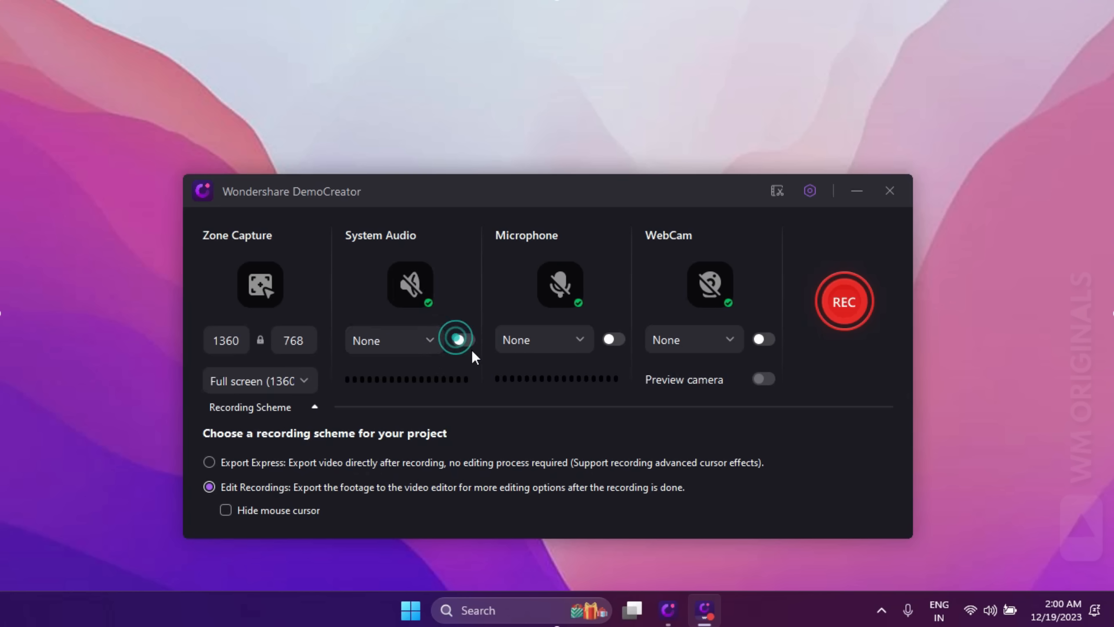
pyautogui.click(465, 341)
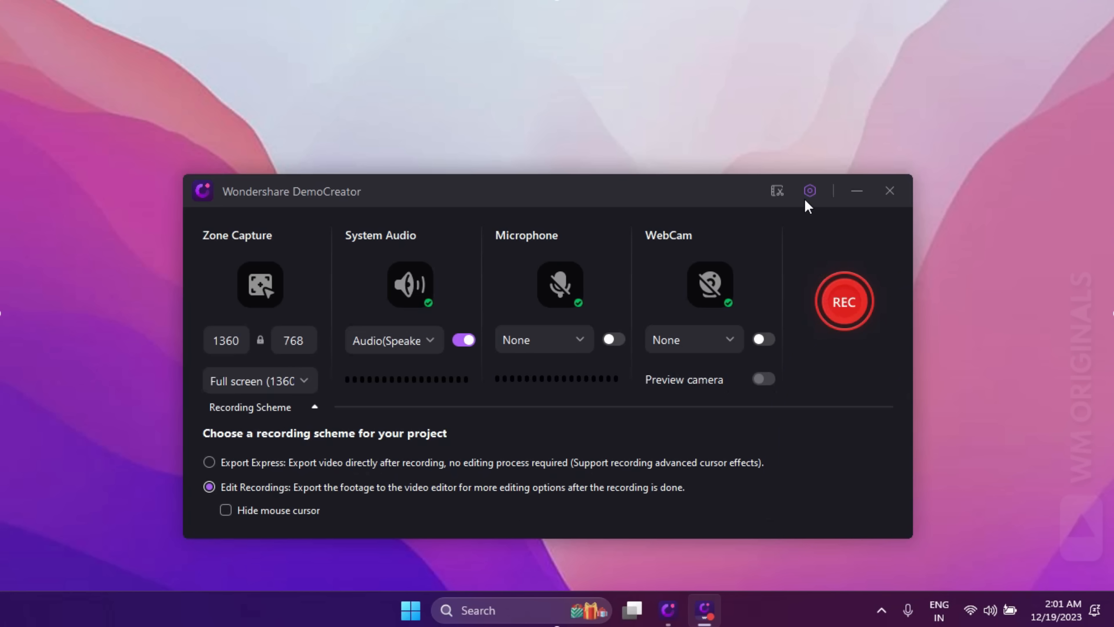
# - In the advanced recording settings, set the video frame rate to 120 fps and the AVC/H.264 quality to High
pyautogui.click(810, 192)
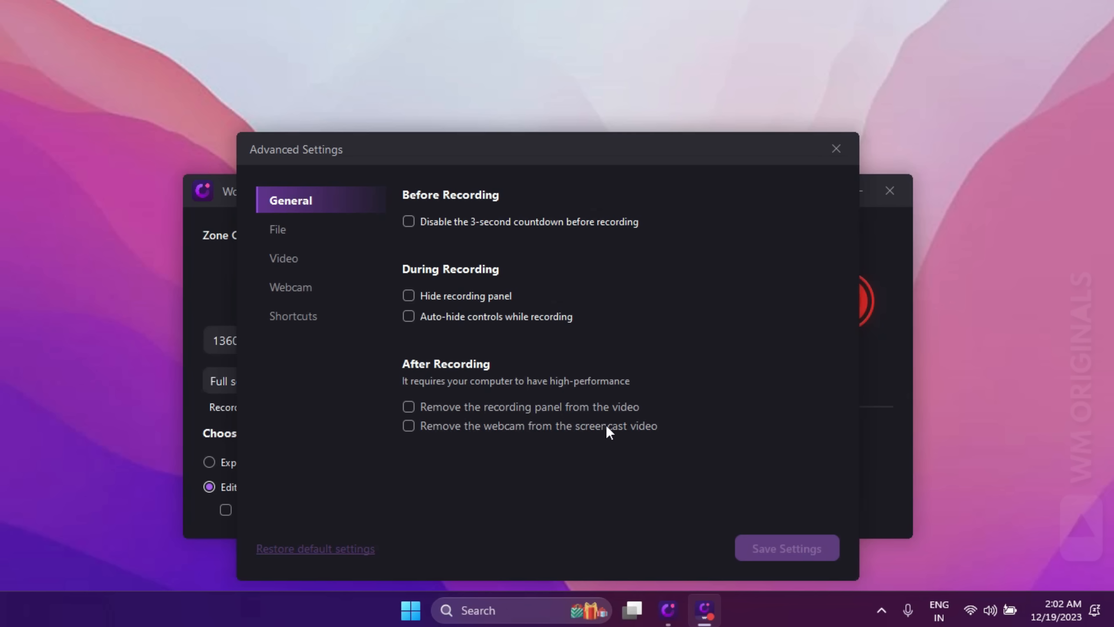
pyautogui.click(293, 230)
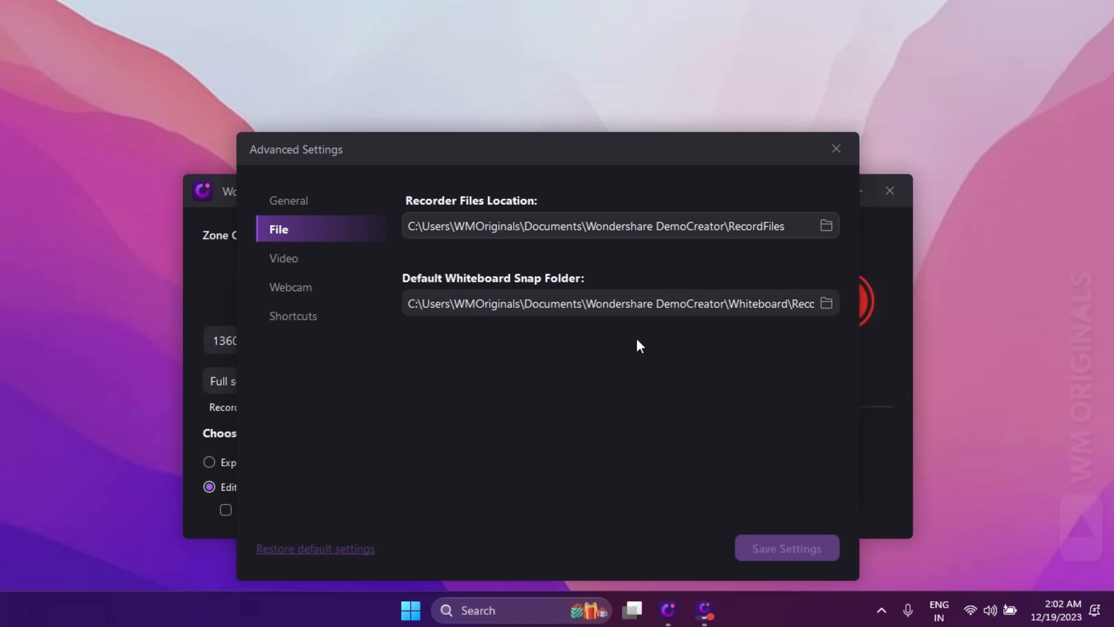
pyautogui.click(320, 251)
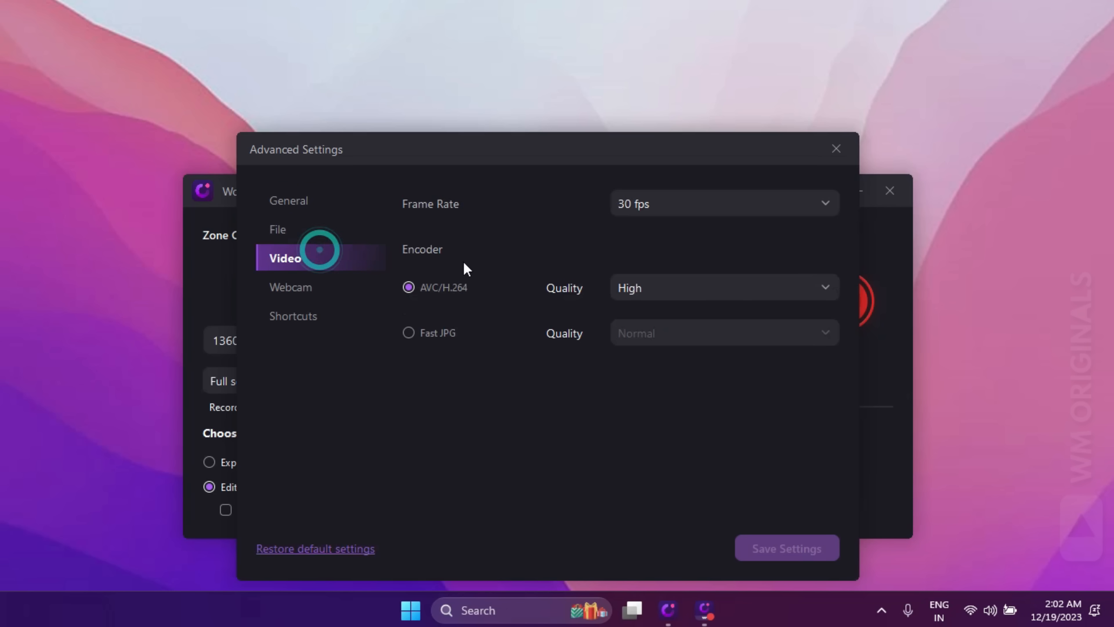
pyautogui.click(638, 214)
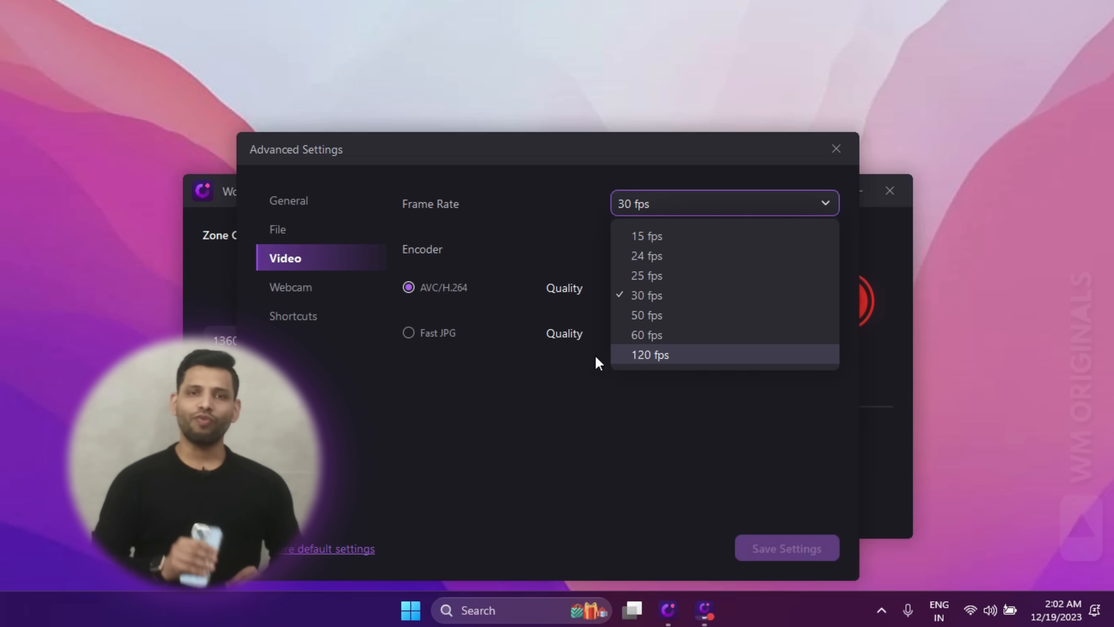
pyautogui.click(694, 356)
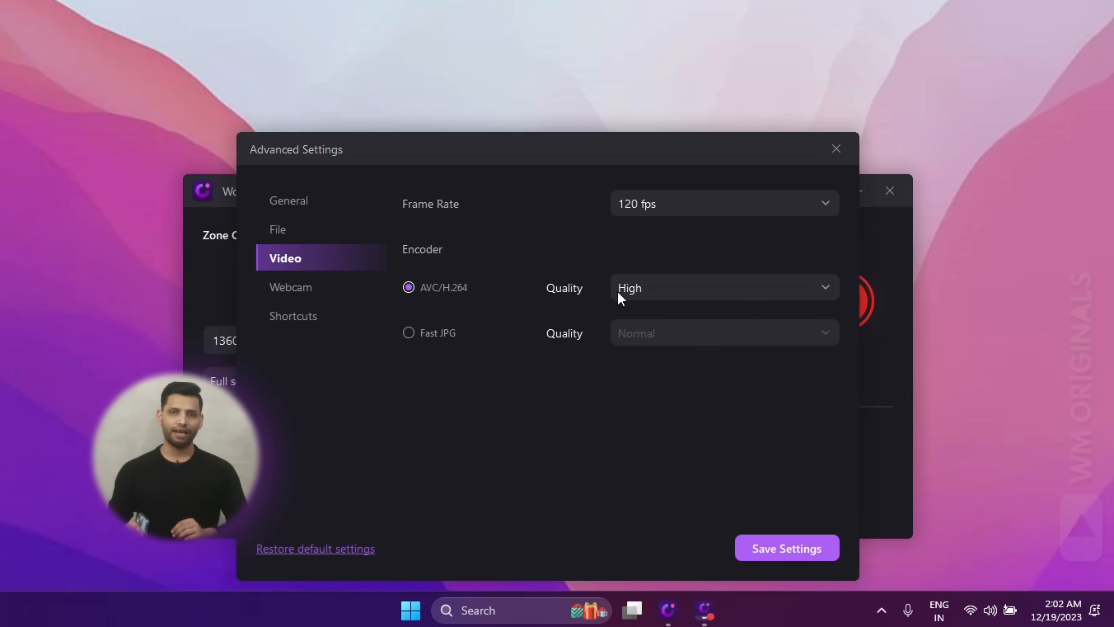
pyautogui.click(676, 292)
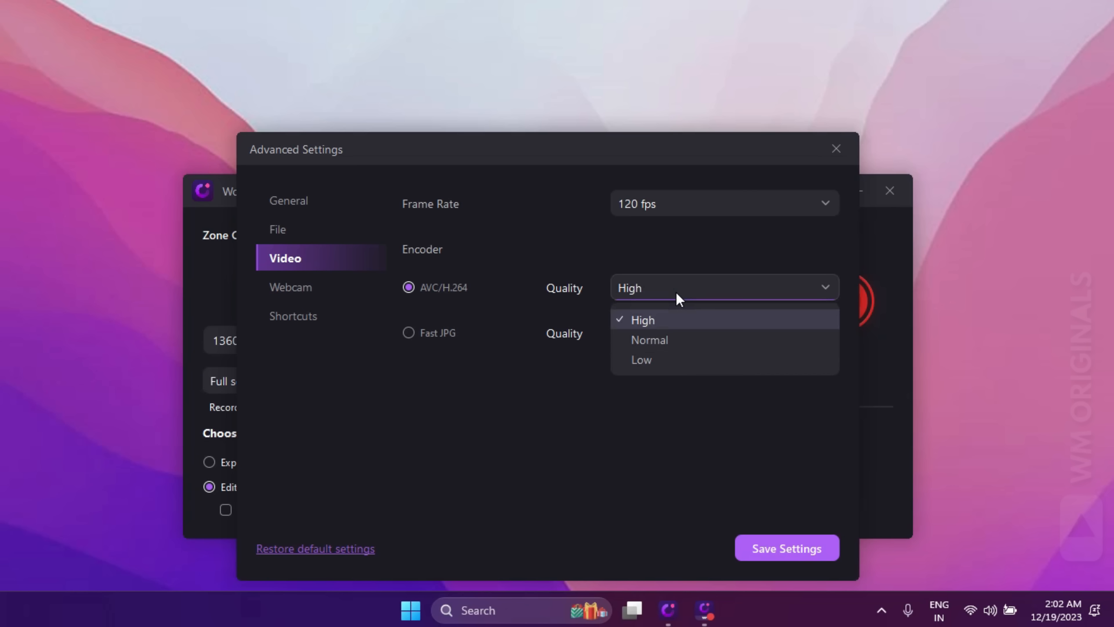
pyautogui.click(674, 321)
# - Choose None as the webcam in the advanced settings, and save the settings after reviewing the shortcuts
pyautogui.click(307, 290)
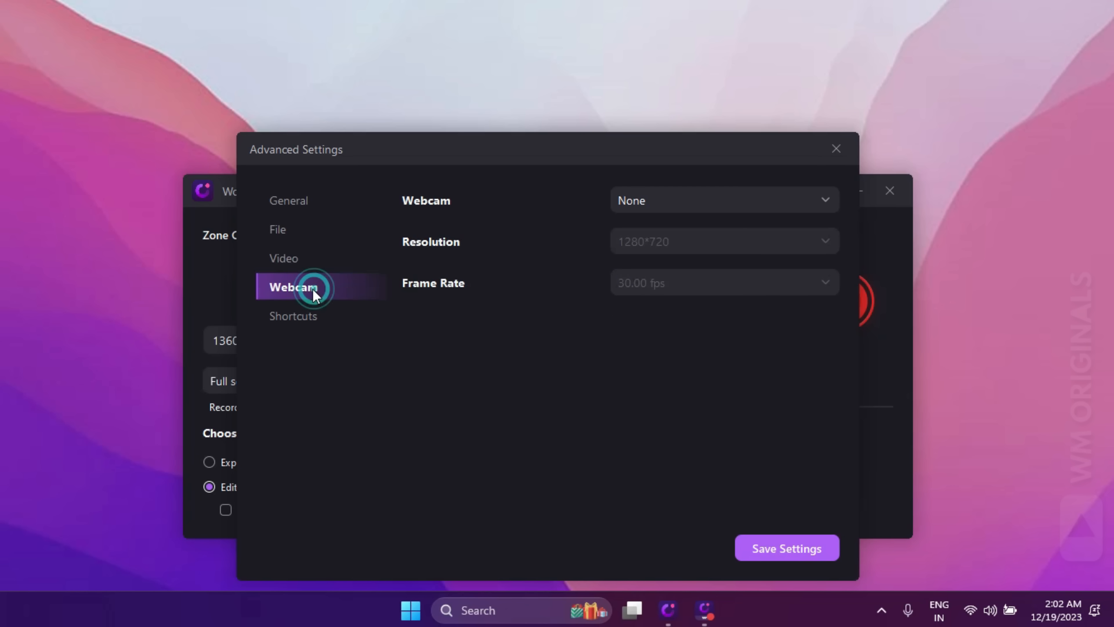
pyautogui.click(686, 201)
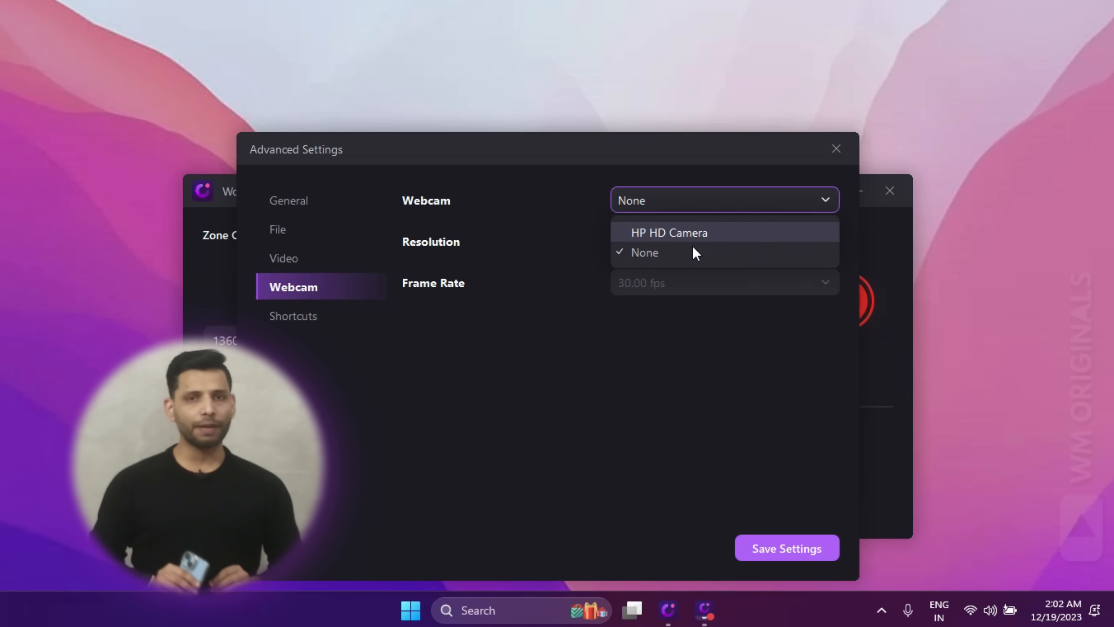
pyautogui.click(685, 252)
pyautogui.click(681, 250)
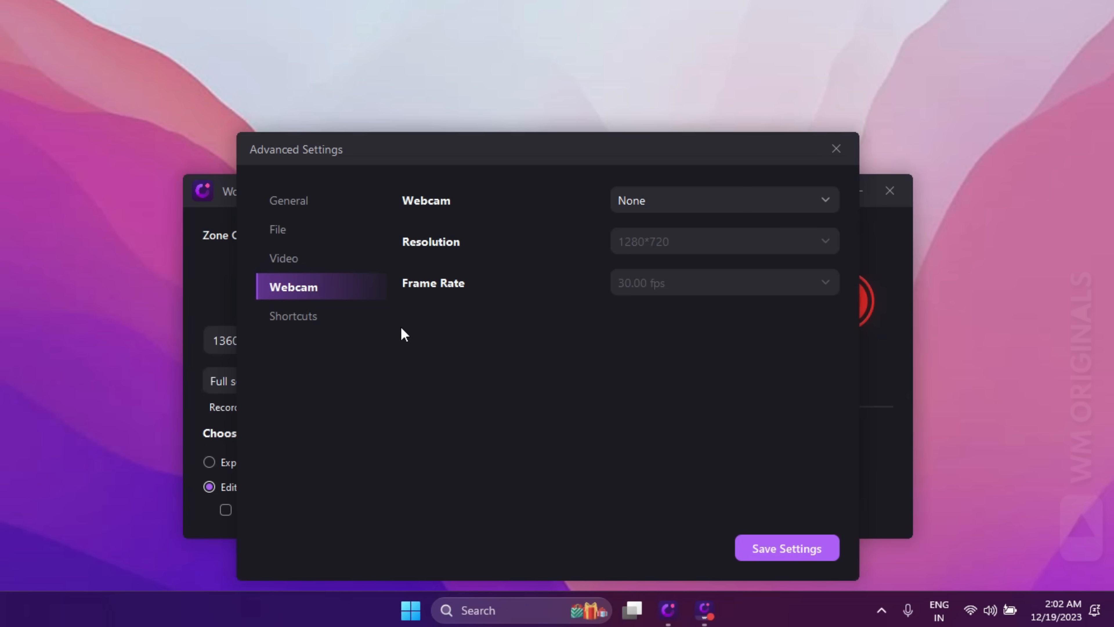
pyautogui.click(319, 323)
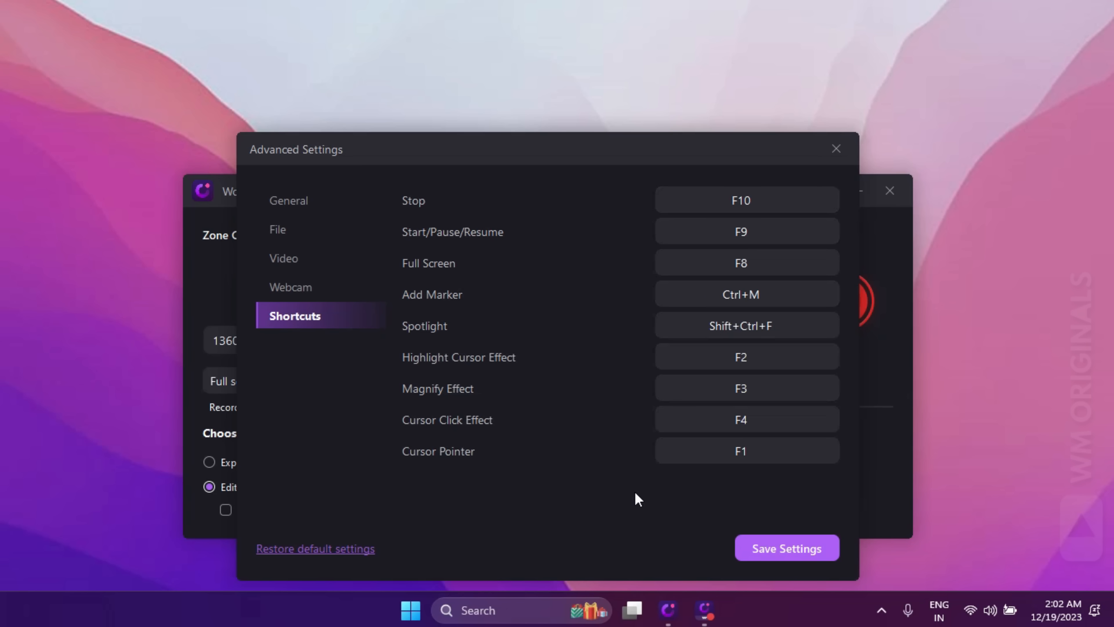
pyautogui.click(783, 552)
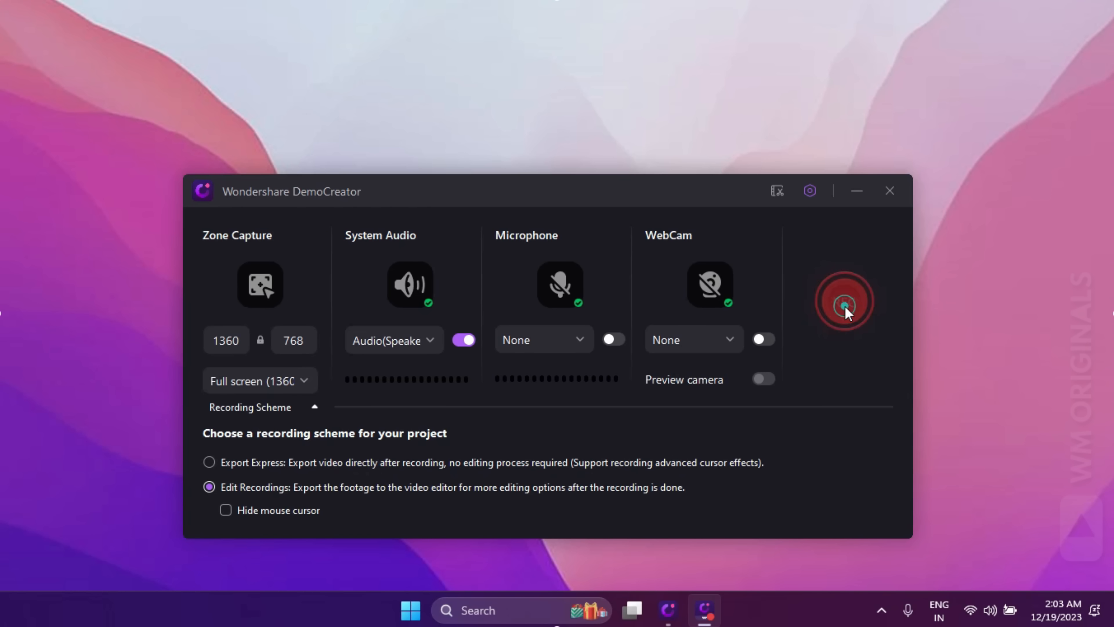
# - Start the screen recording and open the Windows Update page in Windows Settings
pyautogui.click(845, 306)
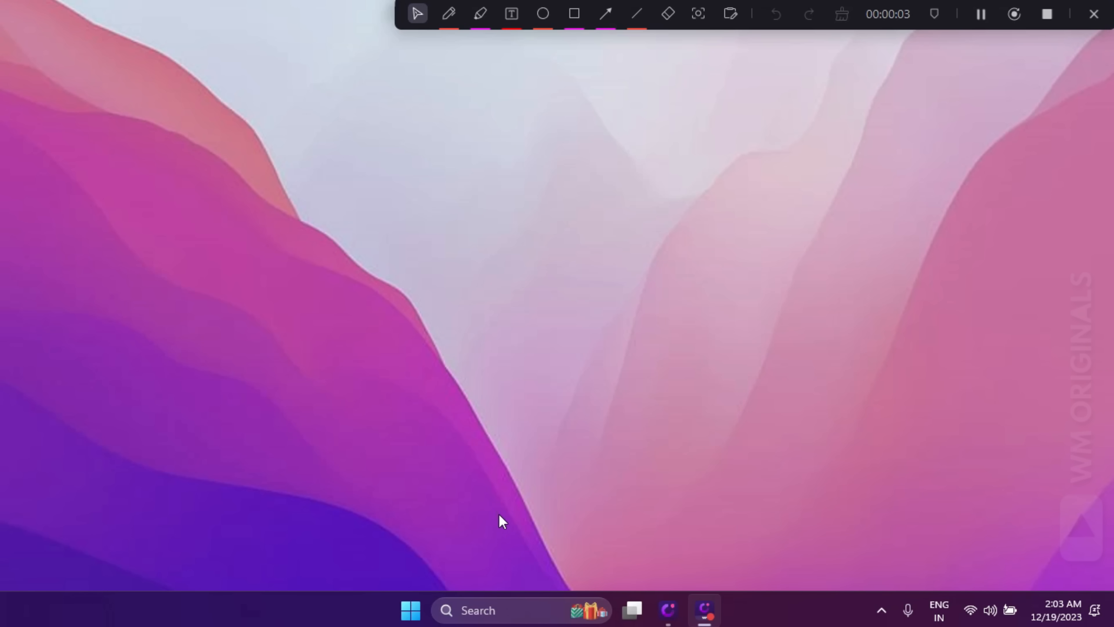
pyautogui.click(410, 610)
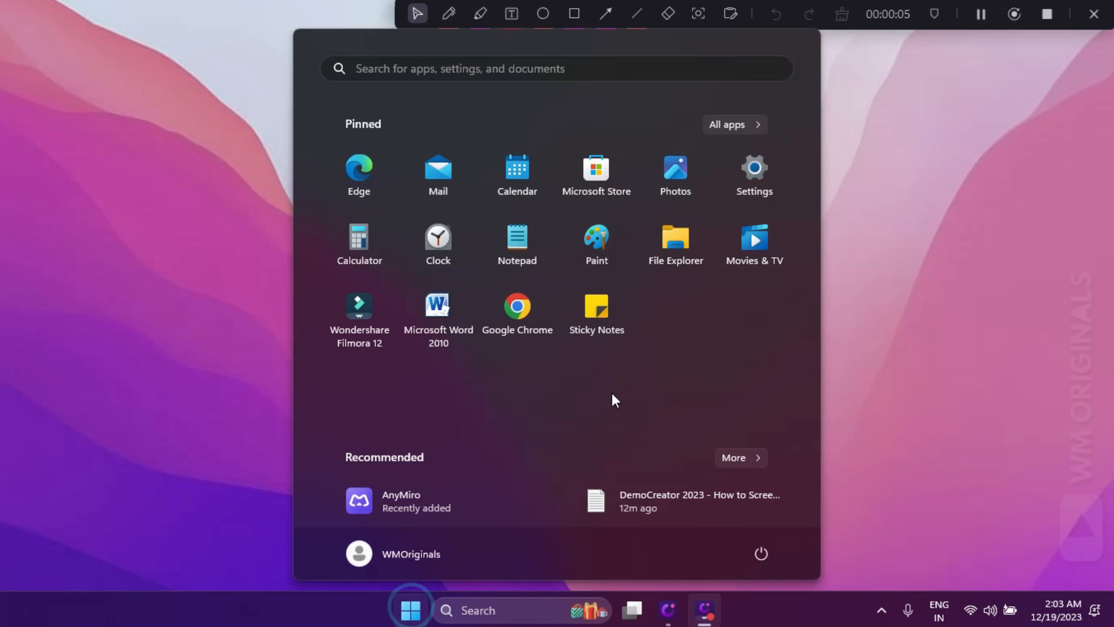
pyautogui.click(754, 184)
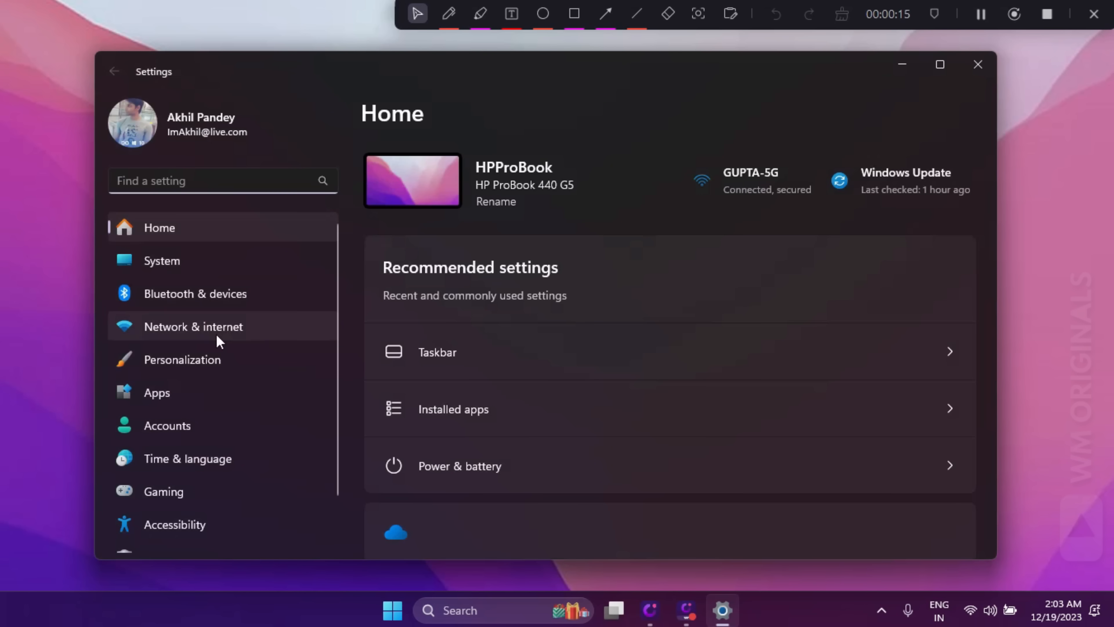
pyautogui.scroll(-2, 202, 384)
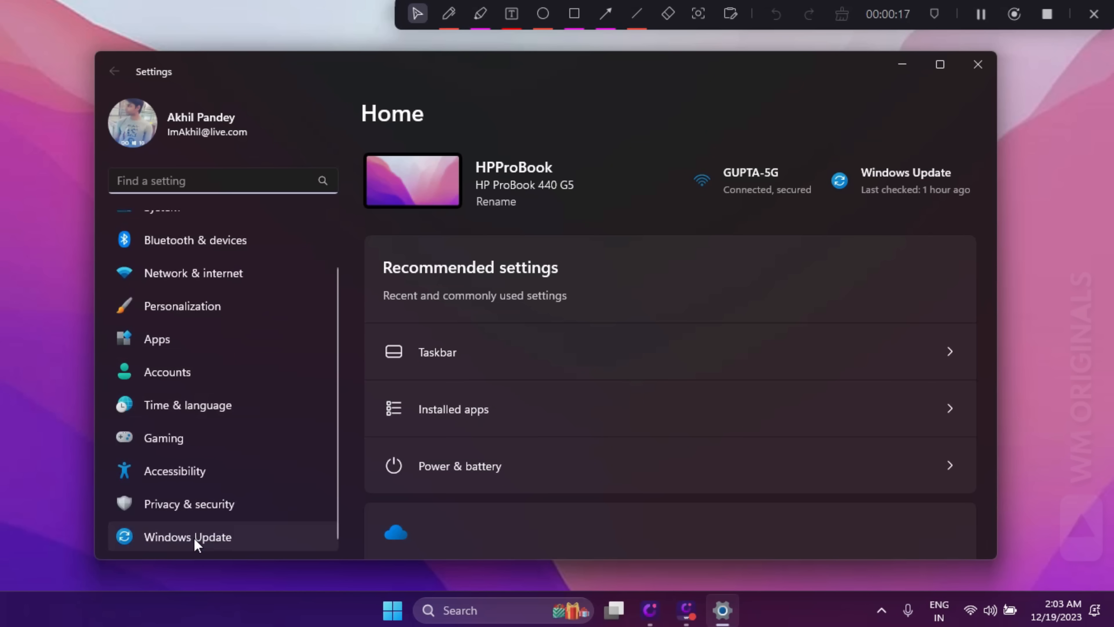
pyautogui.click(194, 539)
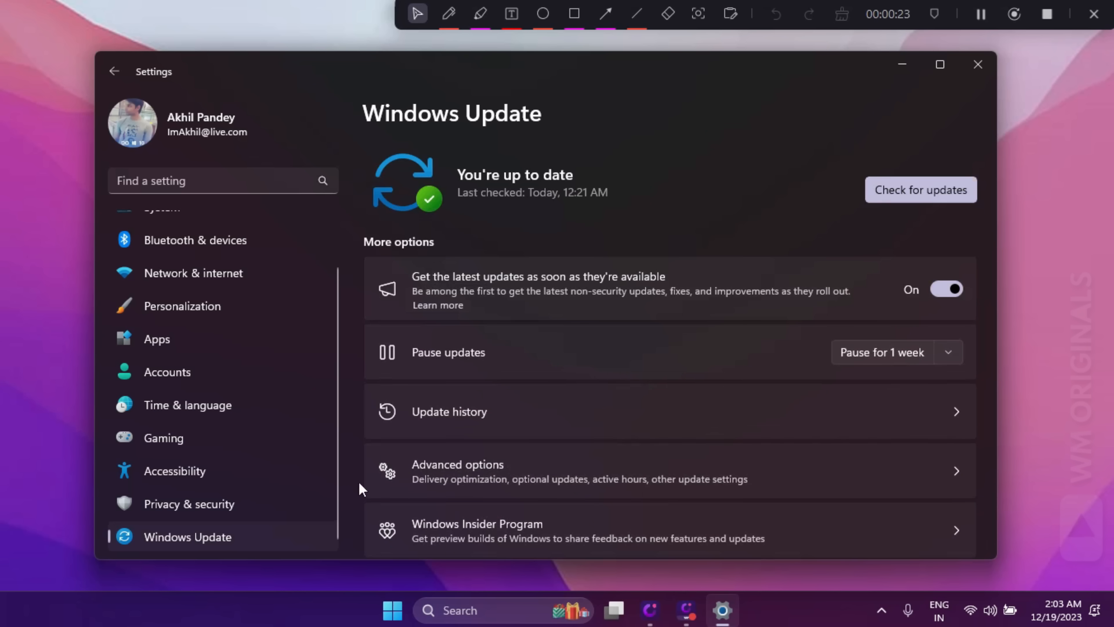
pyautogui.scroll(-2, 619, 366)
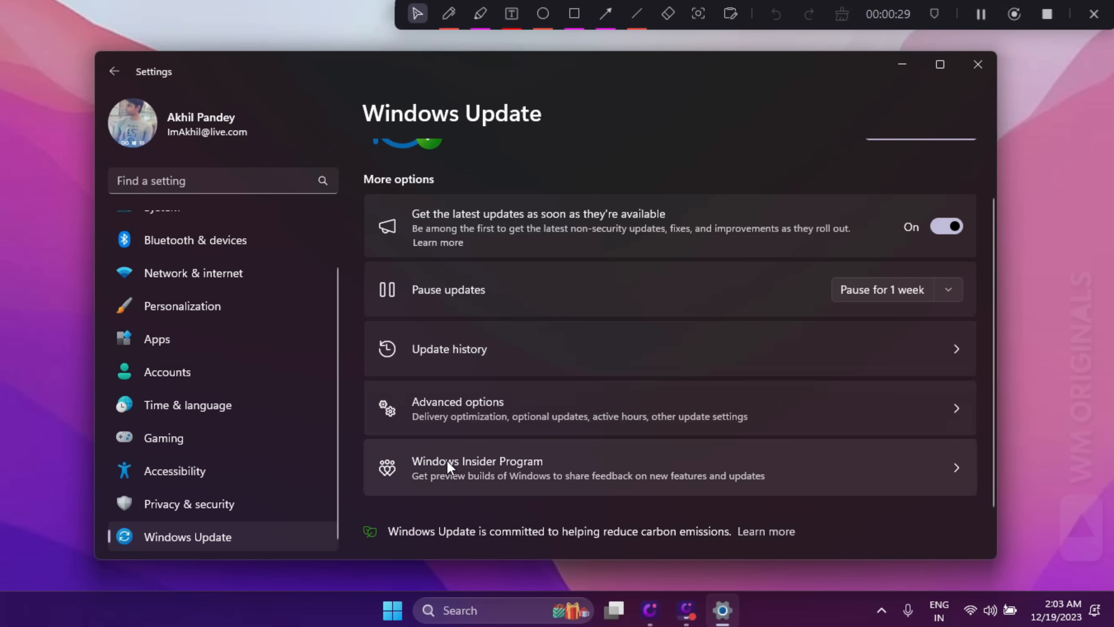
# - Draw a magenta 10px rectangle around the Windows Insider Program entry
pyautogui.click(576, 19)
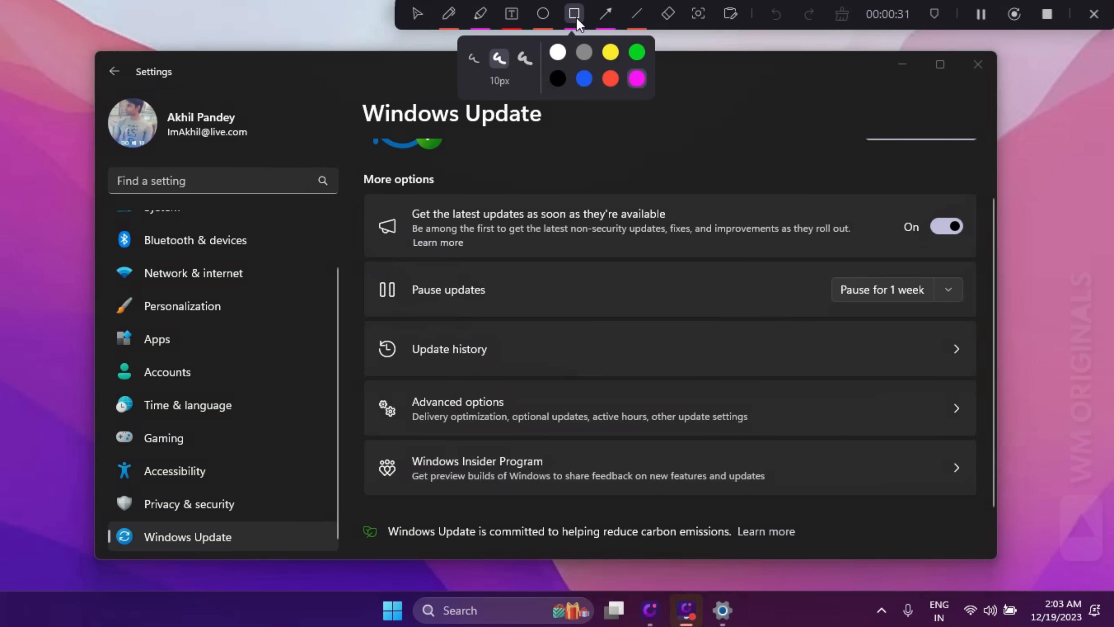
pyautogui.click(637, 78)
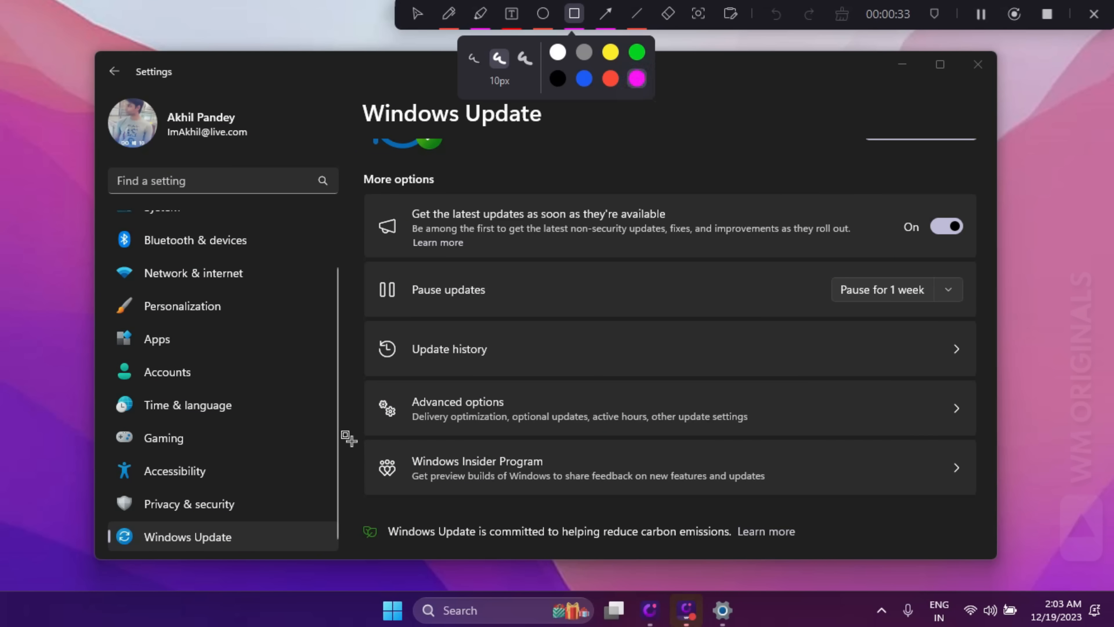
pyautogui.moveTo(347, 441); pyautogui.dragTo(978, 499)
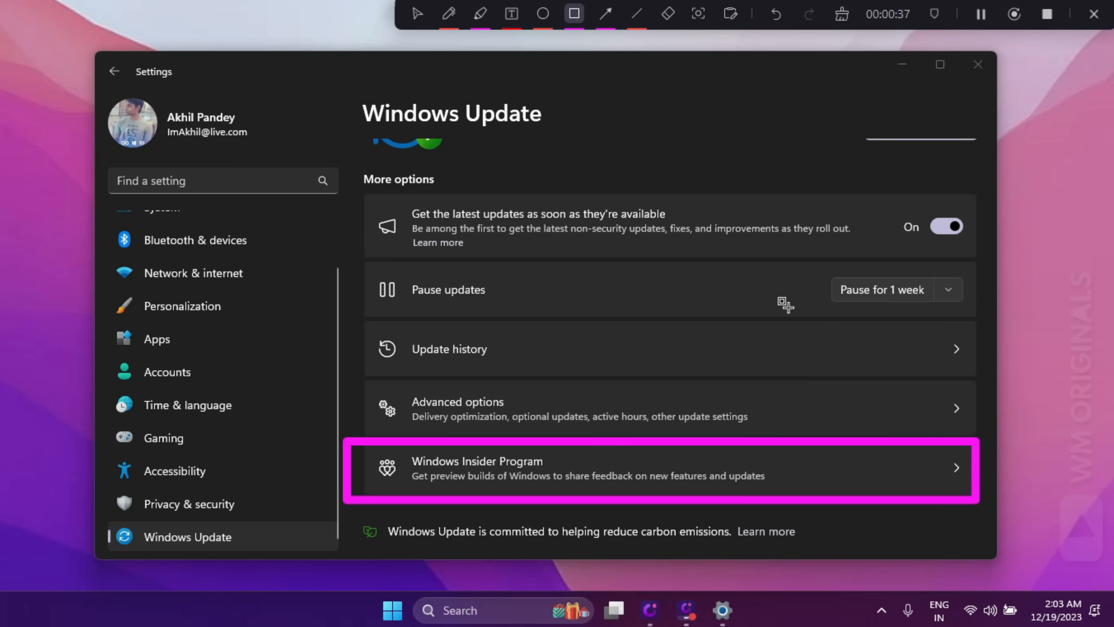
# - Draw arrows pointing to Pause updates and Update history, and highlight the line "Get the latest updates as soon as they're available" in magenta
pyautogui.click(610, 18)
pyautogui.moveTo(489, 293); pyautogui.dragTo(666, 371)
pyautogui.moveTo(491, 360); pyautogui.dragTo(654, 403)
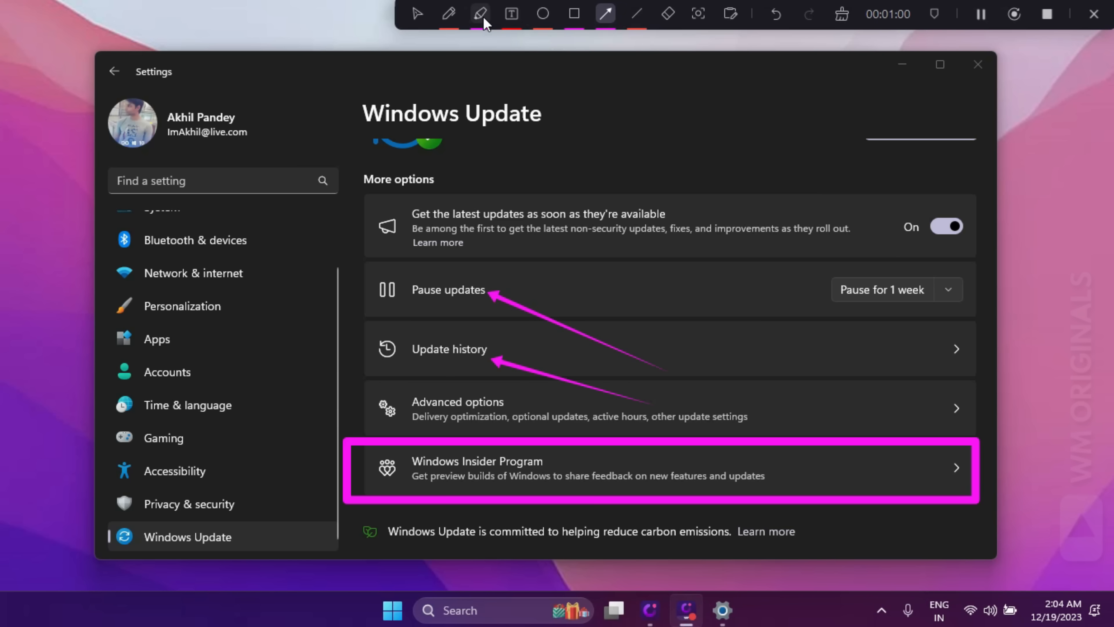
pyautogui.click(482, 18)
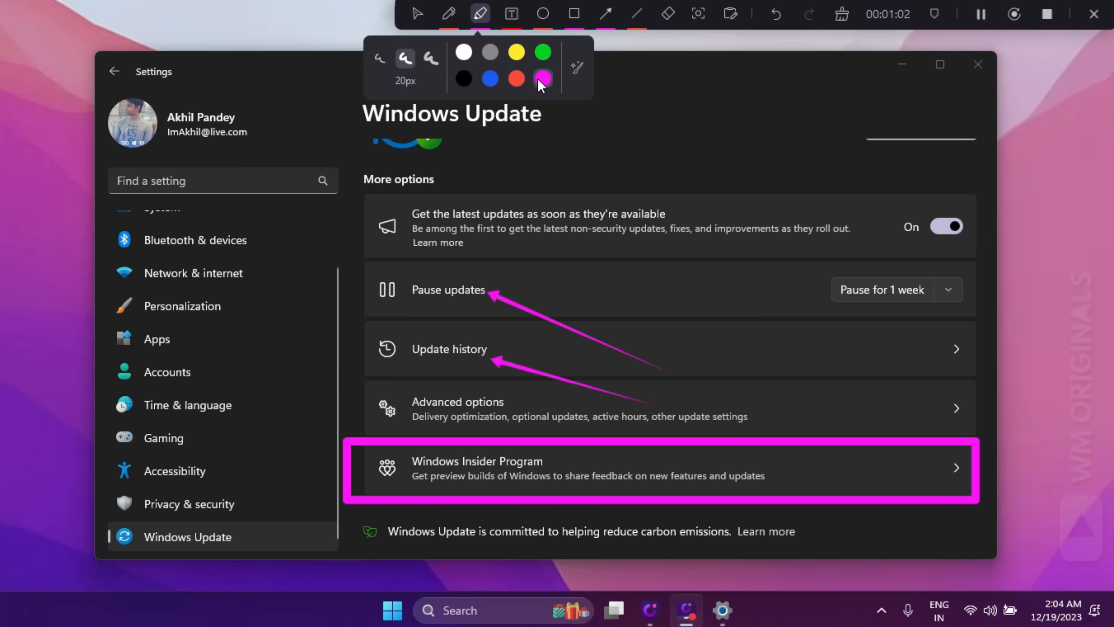
pyautogui.moveTo(400, 213); pyautogui.dragTo(679, 211)
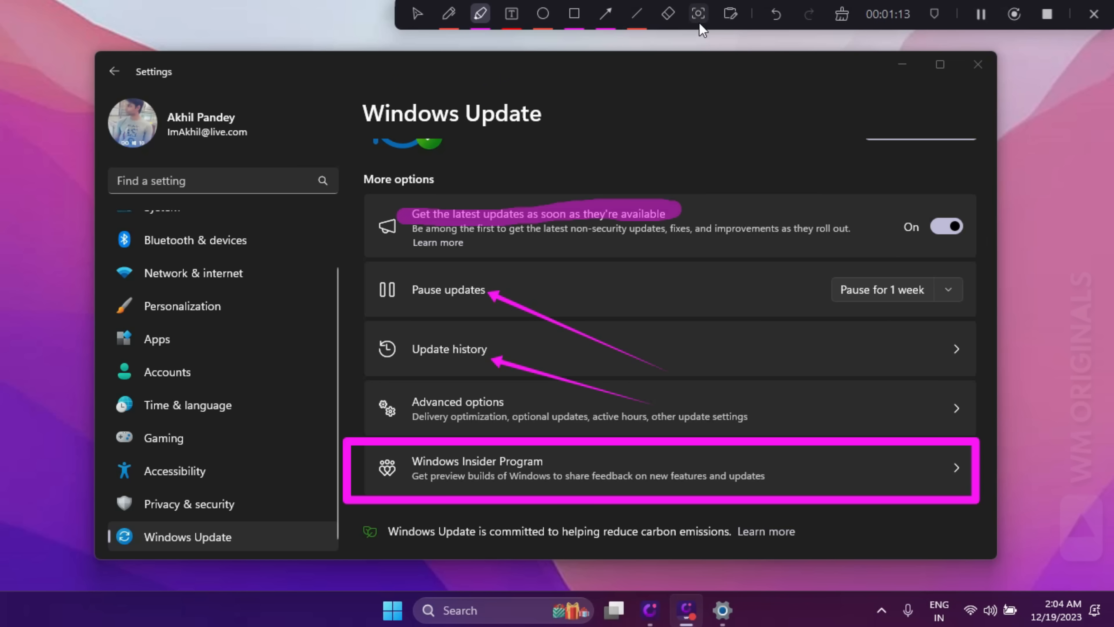
# - Spotlight the Windows Insider Program entry, and erase the highlighter stroke over the latest updates line
pyautogui.click(699, 14)
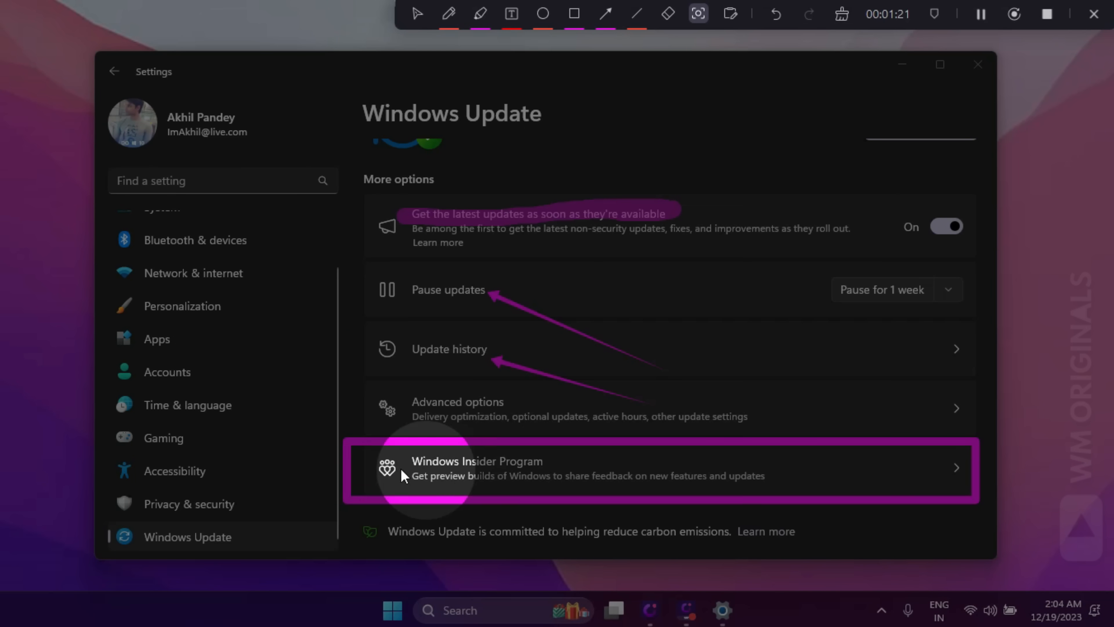
pyautogui.click(668, 14)
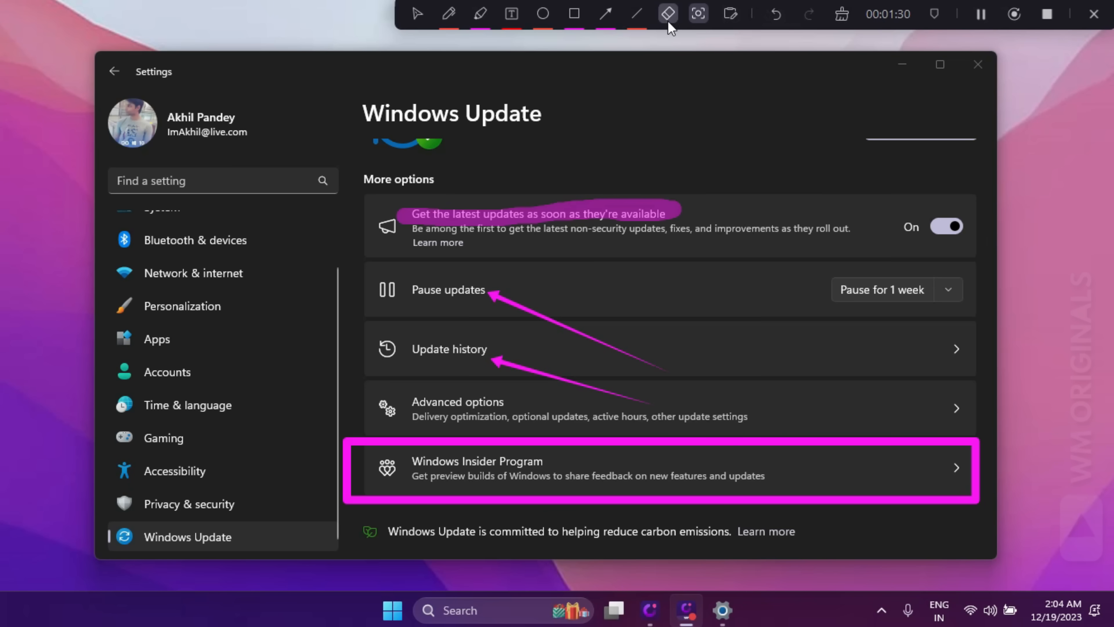
pyautogui.click(548, 209)
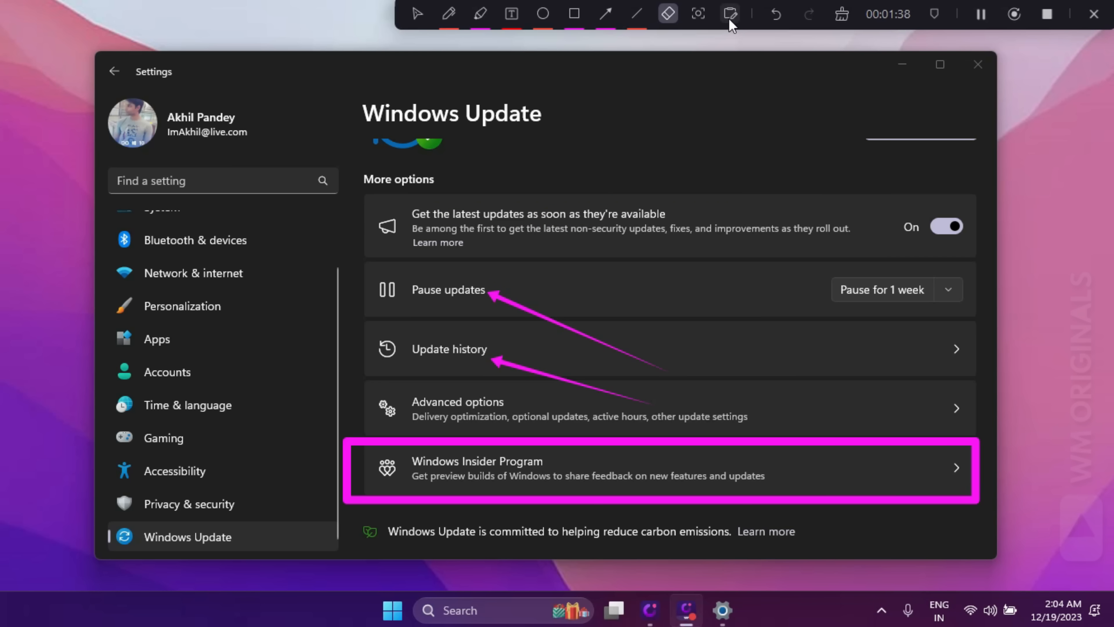
# - Draw freehand across the upper part of the whiteboard, and choose the Text annotation tool over the Windows Update page
pyautogui.click(730, 13)
pyautogui.moveTo(329, 148)
pyautogui.mouseDown()
pyautogui.moveTo(746, 184)
pyautogui.moveTo(1084, 195)
pyautogui.mouseUp()
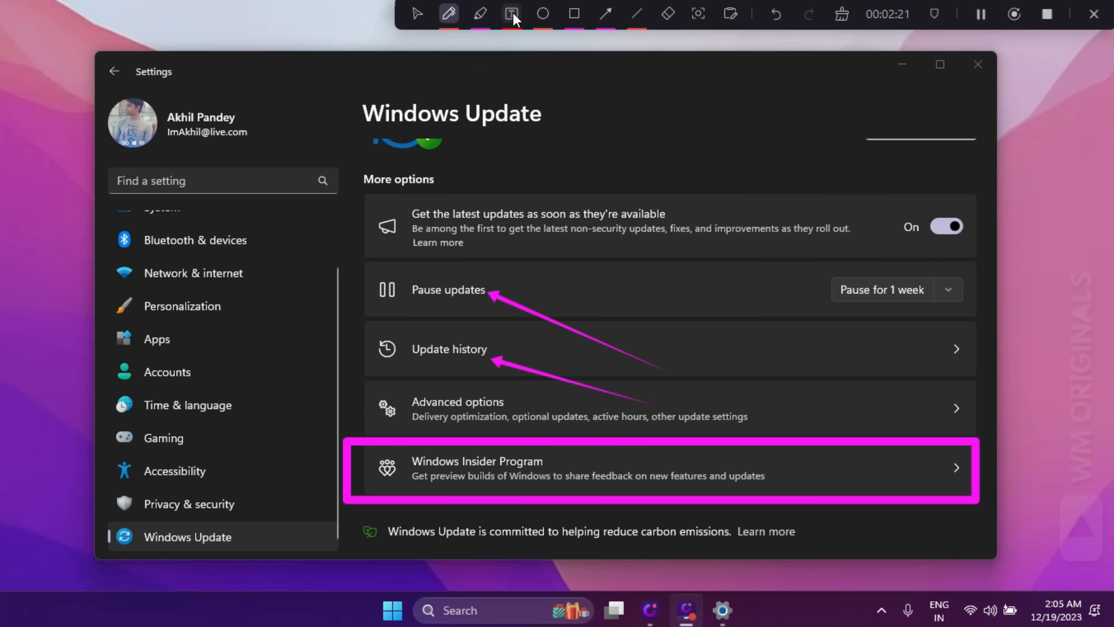
pyautogui.click(512, 18)
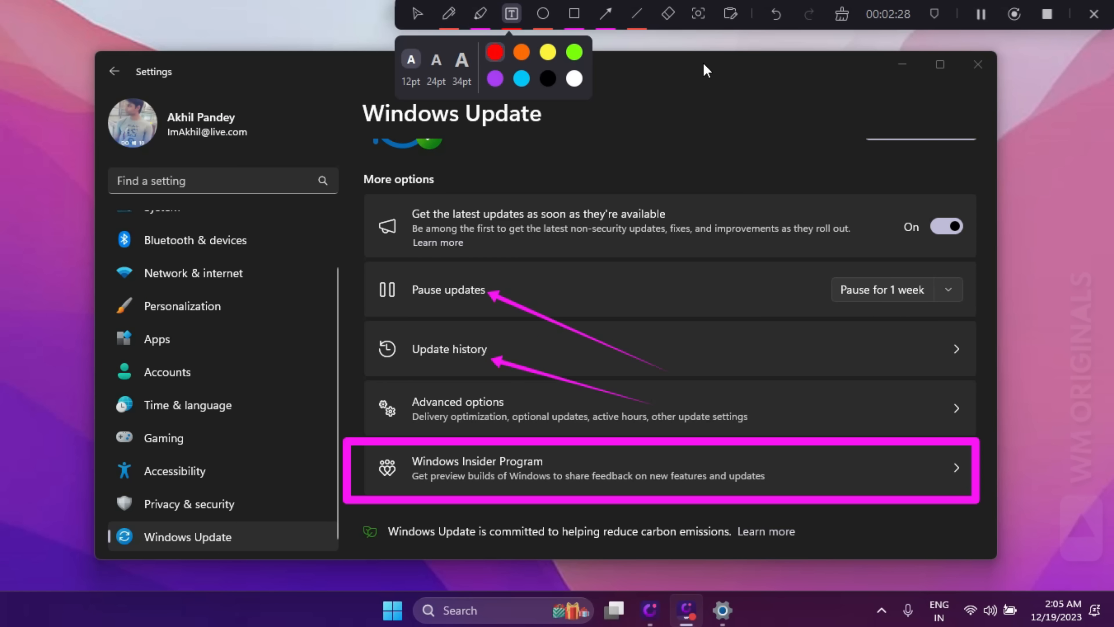
# - Clear all annotations from the screen, and undo, redo and again undo the clearing
pyautogui.click(840, 18)
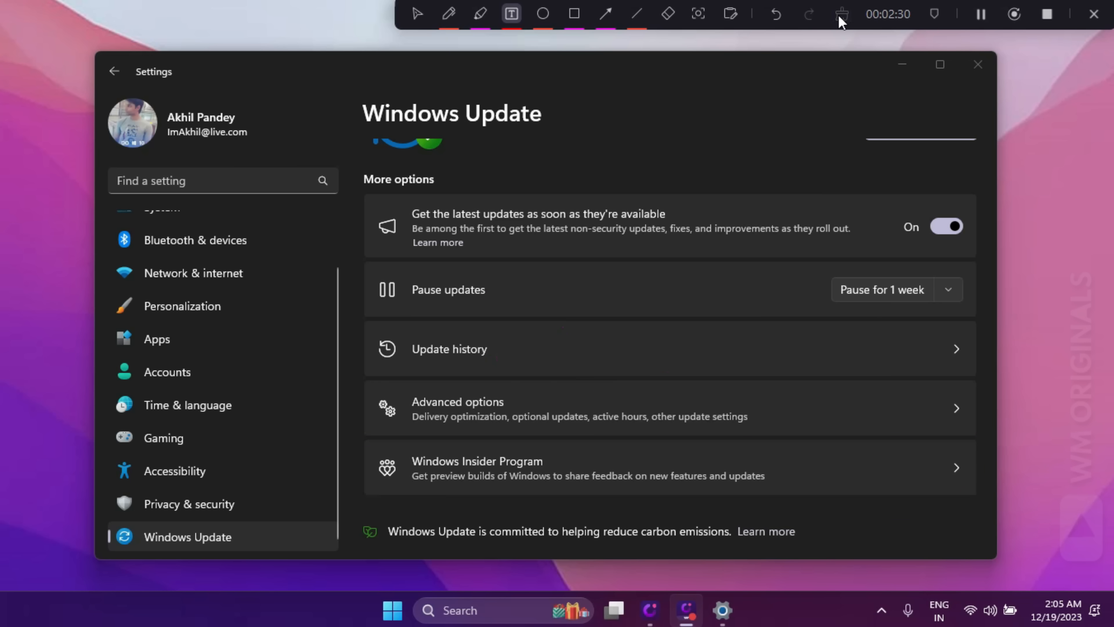
pyautogui.click(775, 14)
pyautogui.click(809, 14)
pyautogui.click(776, 14)
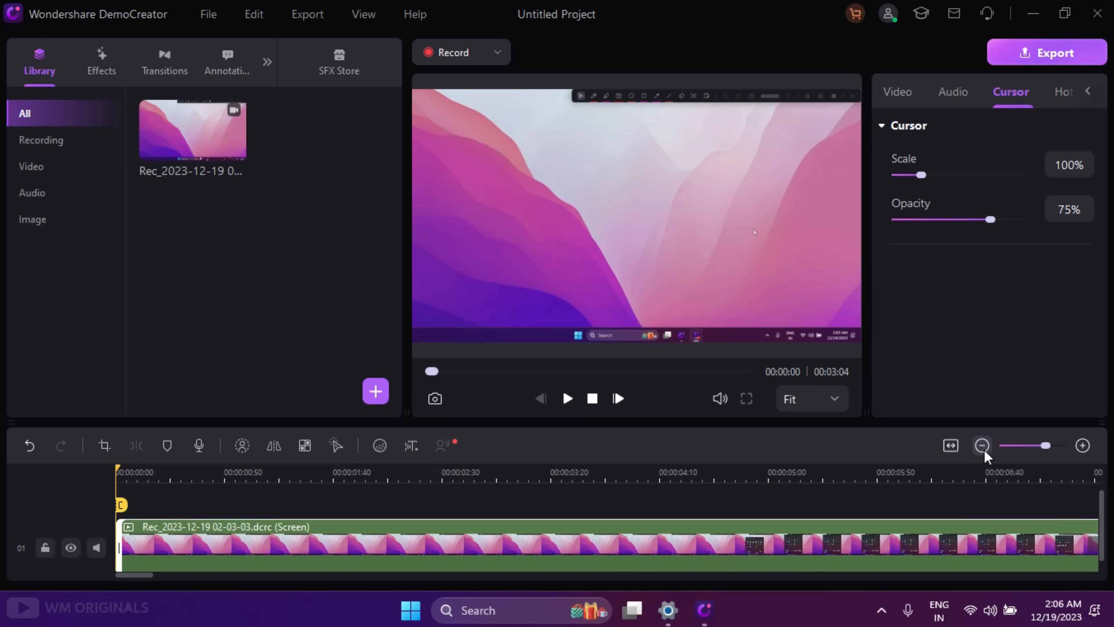
# - Fit the whole recording in the timeline, split it at 00:00:03 and delete the opening part
pyautogui.click(950, 446)
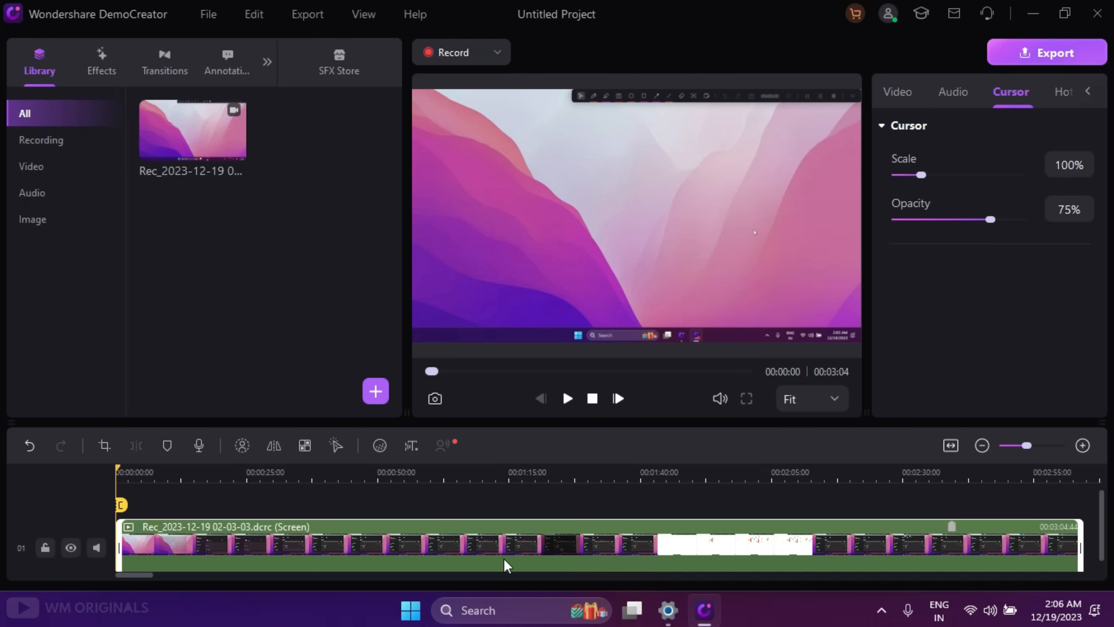
pyautogui.moveTo(185, 480); pyautogui.dragTo(135, 487)
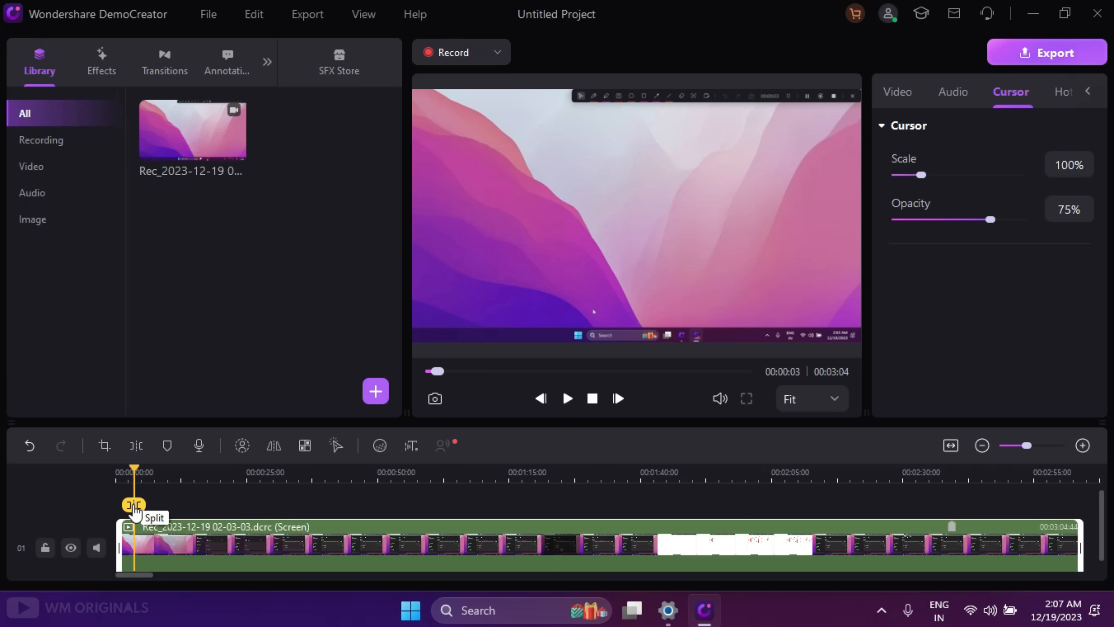
pyautogui.click(135, 506)
pyautogui.click(125, 533)
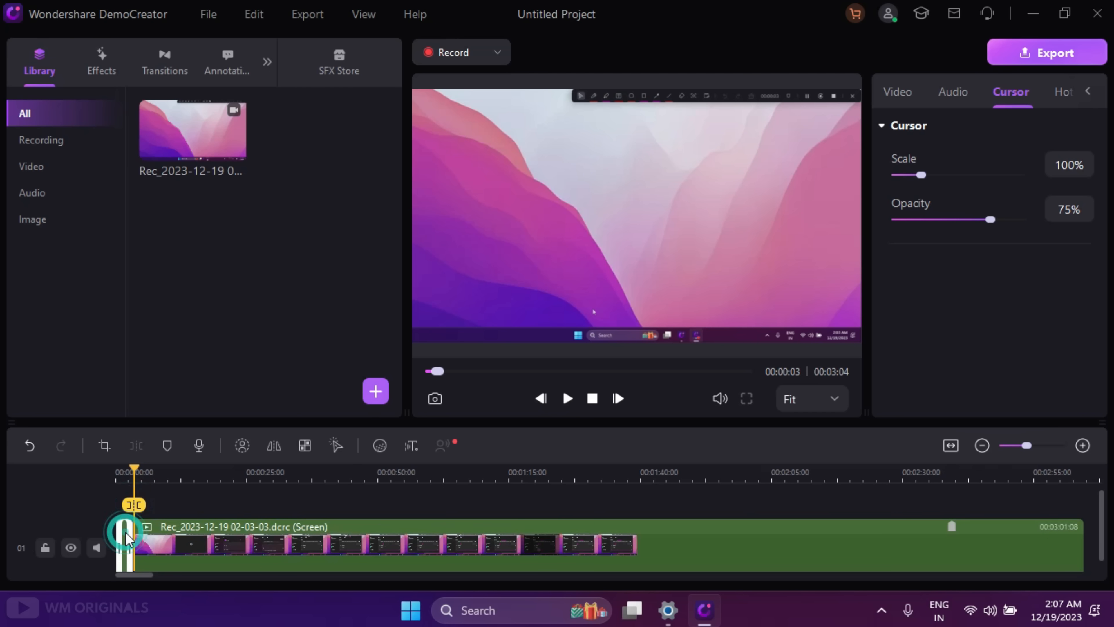
pyautogui.rightClick(126, 533)
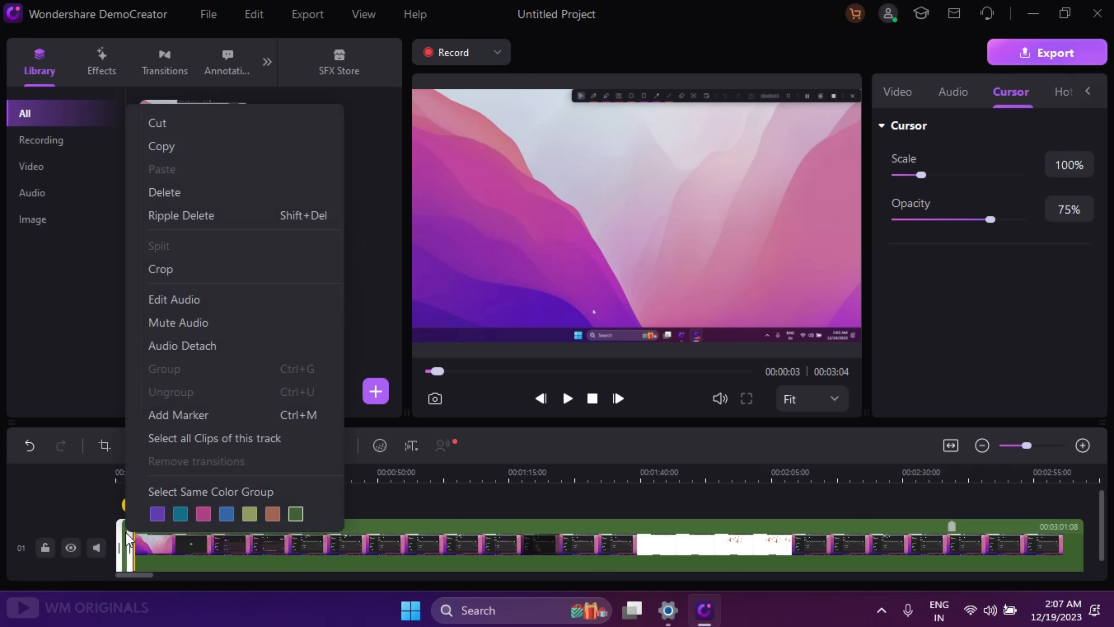
pyautogui.click(175, 194)
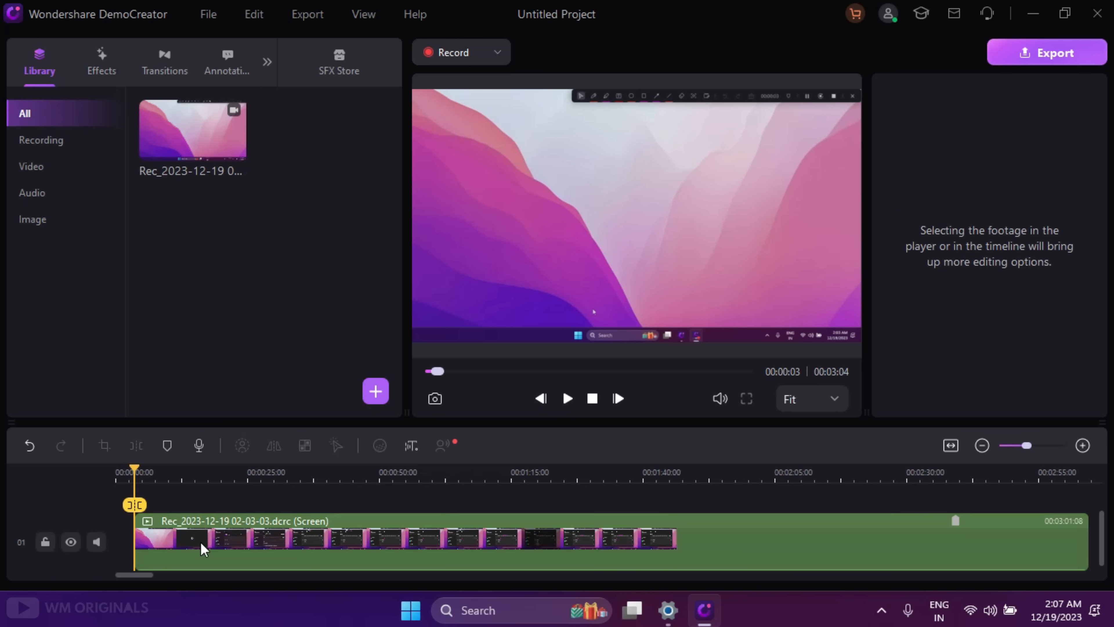
# - Cut unwanted sections out of the rest of the recording, splitting it at 00:01:31 where the whiteboard part begins
pyautogui.click(180, 543)
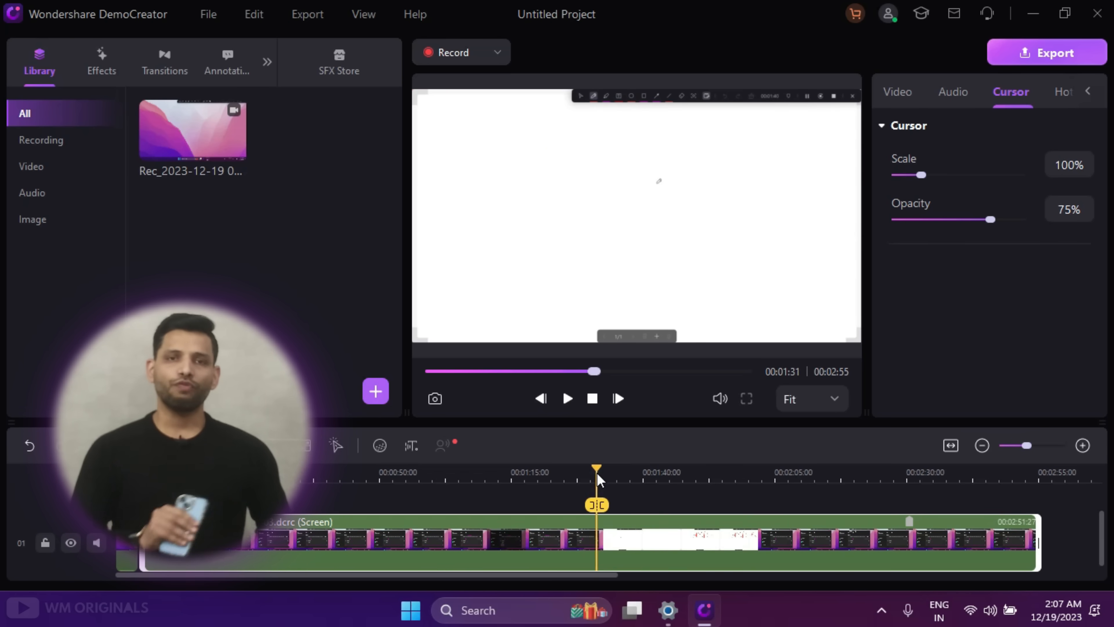
pyautogui.rightClick(618, 542)
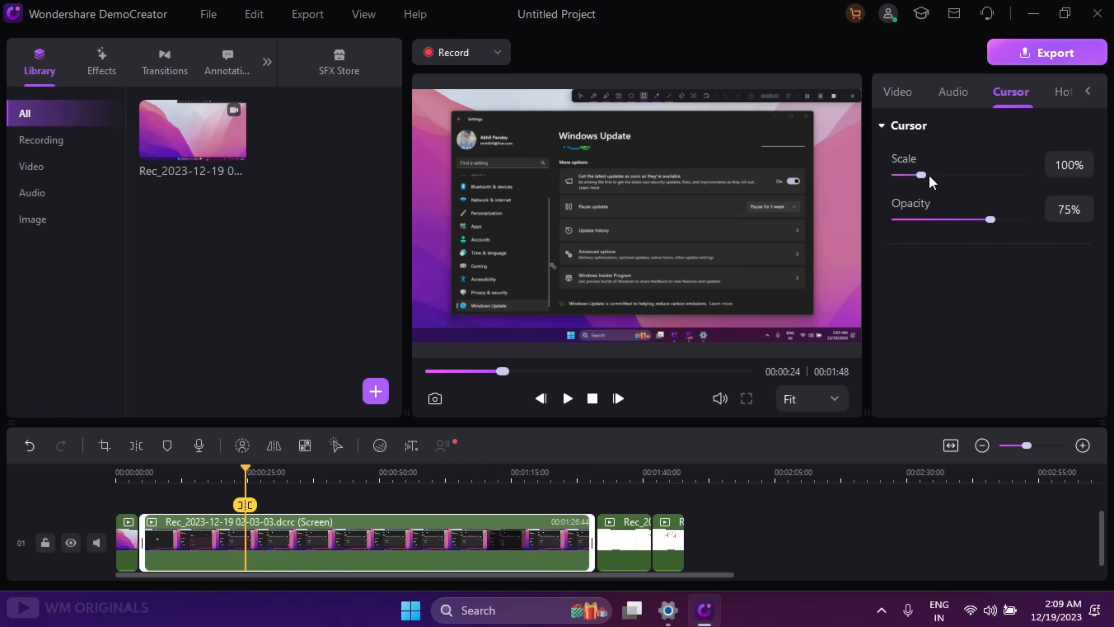
# - For the long second clip, set the cursor scale to 230% and cursor opacity to 100%, and raise the audio volume to 120%
pyautogui.moveTo(929, 176); pyautogui.dragTo(954, 181)
pyautogui.moveTo(998, 219); pyautogui.dragTo(1034, 220)
pyautogui.click(958, 95)
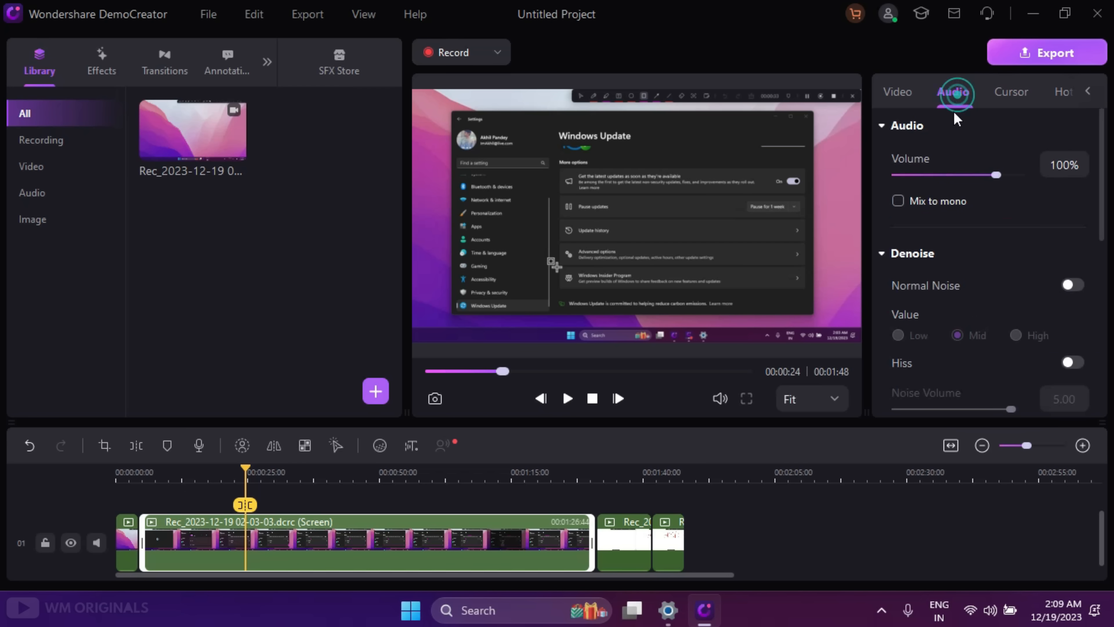
pyautogui.moveTo(1017, 175); pyautogui.dragTo(1025, 180)
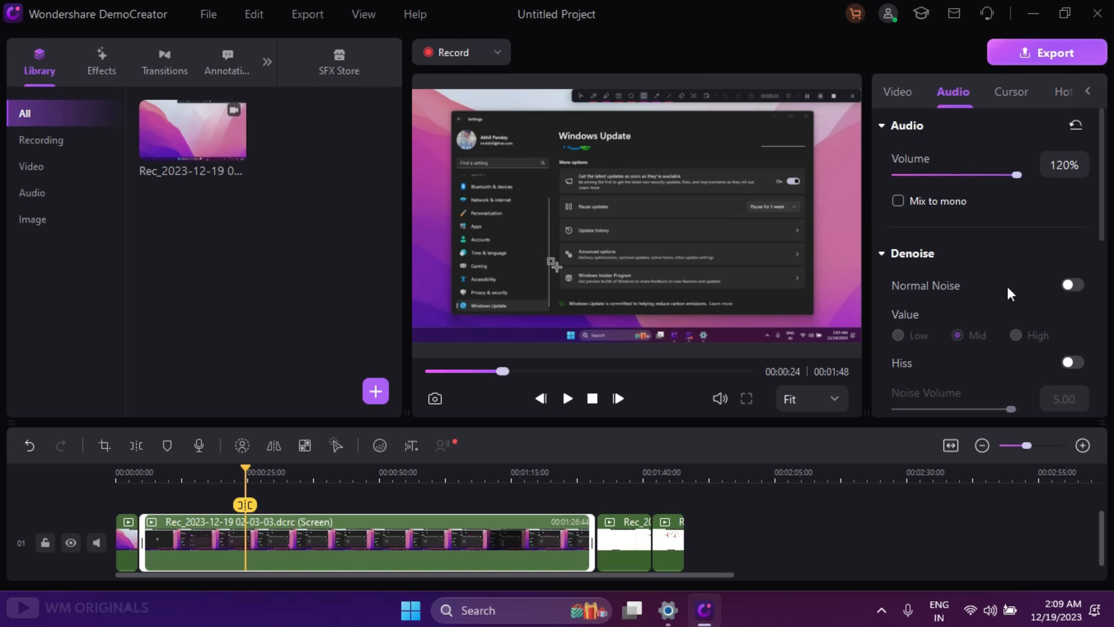
pyautogui.scroll(-10, 988, 312)
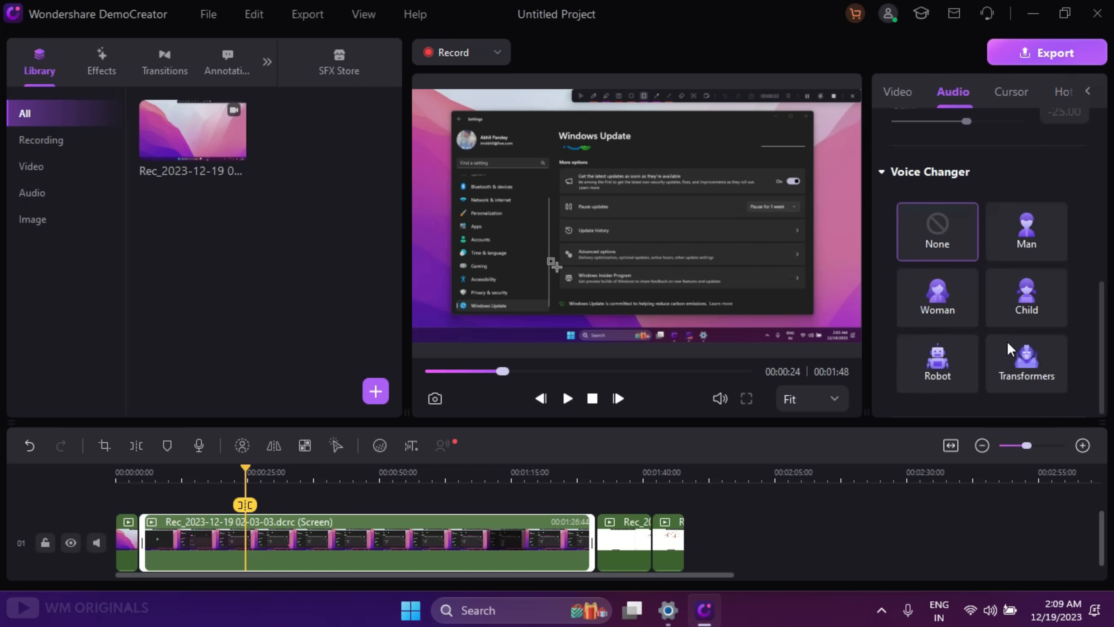
# - Enlarge the second clip's video scale slightly, keeping its rotation at 0.0° and its opacity at 100%
pyautogui.click(899, 92)
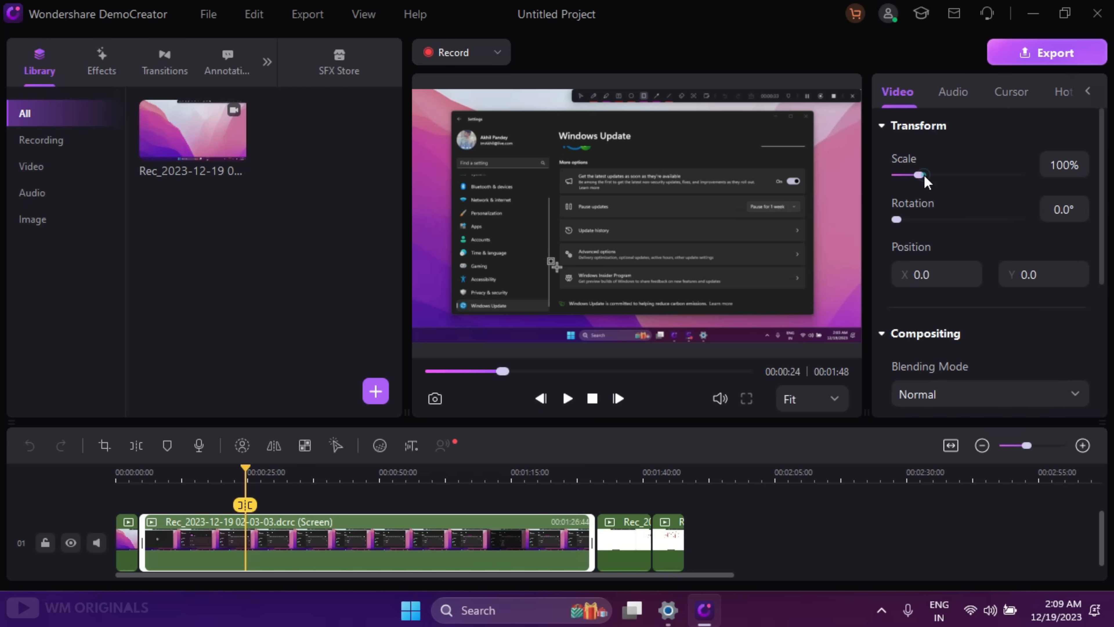
pyautogui.moveTo(924, 175); pyautogui.dragTo(923, 175)
pyautogui.moveTo(896, 219); pyautogui.dragTo(892, 221)
pyautogui.scroll(-3, 921, 263)
pyautogui.moveTo(1016, 348)
pyautogui.mouseDown()
pyautogui.moveTo(952, 350)
pyautogui.moveTo(1017, 349)
pyautogui.mouseUp()
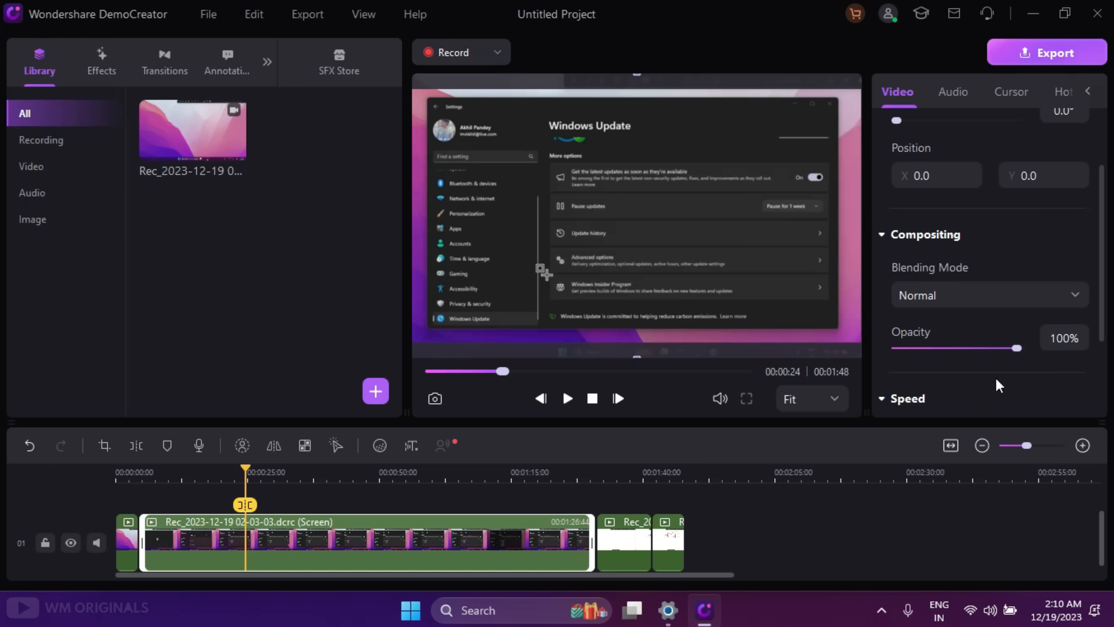
# - Speed up the second clip, and move the whiteboard clips directly behind it to close the gap
pyautogui.scroll(-3, 995, 382)
pyautogui.moveTo(912, 322); pyautogui.dragTo(908, 321)
pyautogui.moveTo(636, 497); pyautogui.dragTo(195, 555)
pyautogui.click(158, 555)
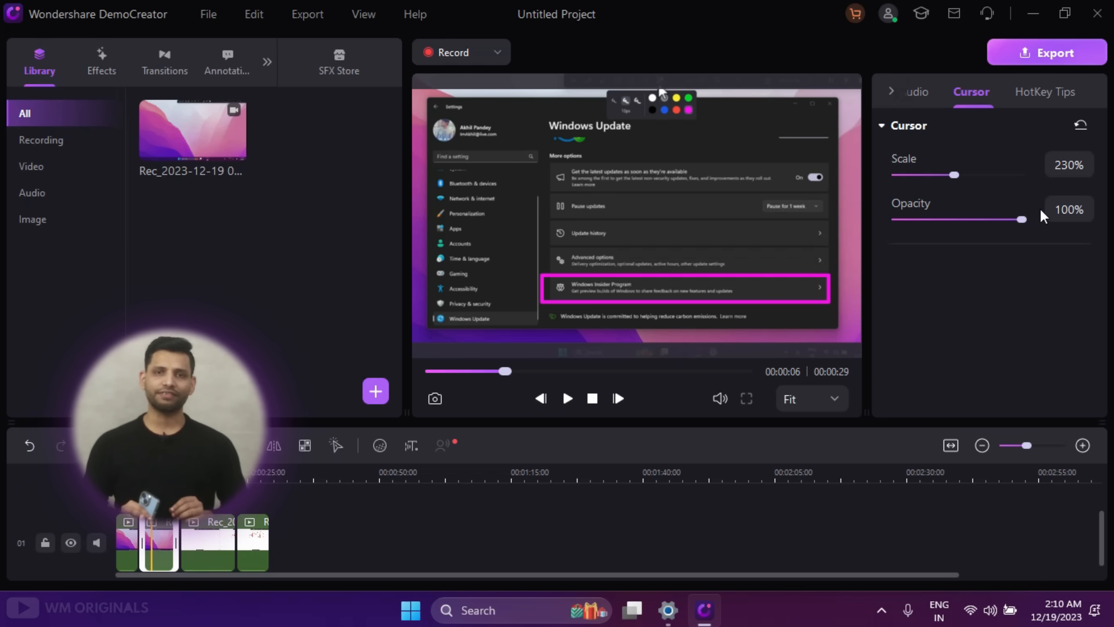
# - Enable HotKey Tips for the second clip, and add the yellow Highlight cursor effect to the timeline clips
pyautogui.click(1039, 94)
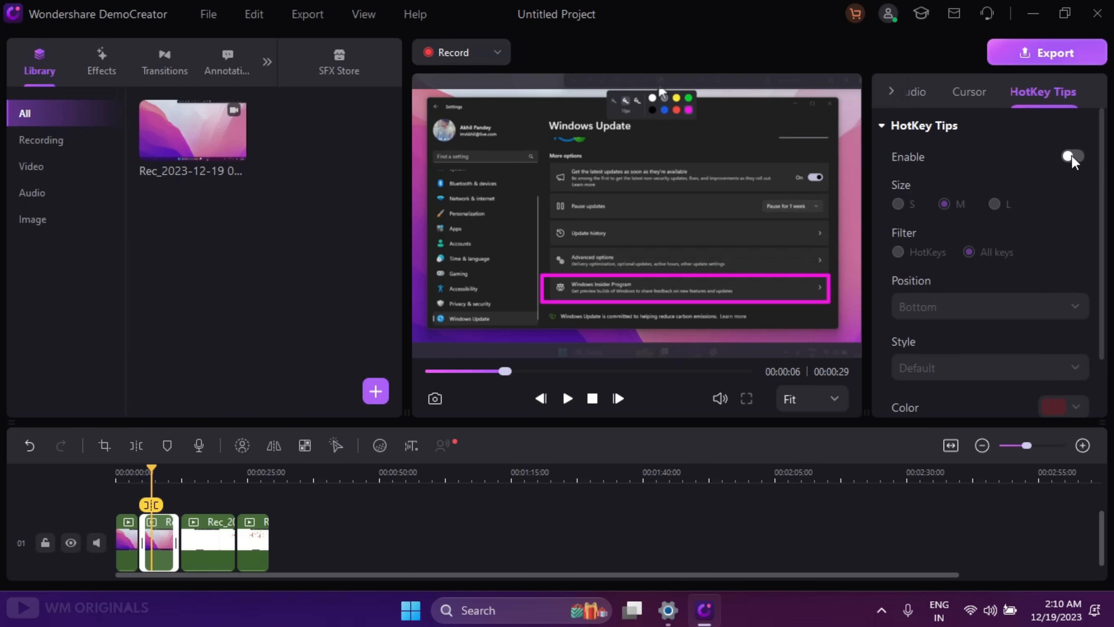
pyautogui.click(1074, 155)
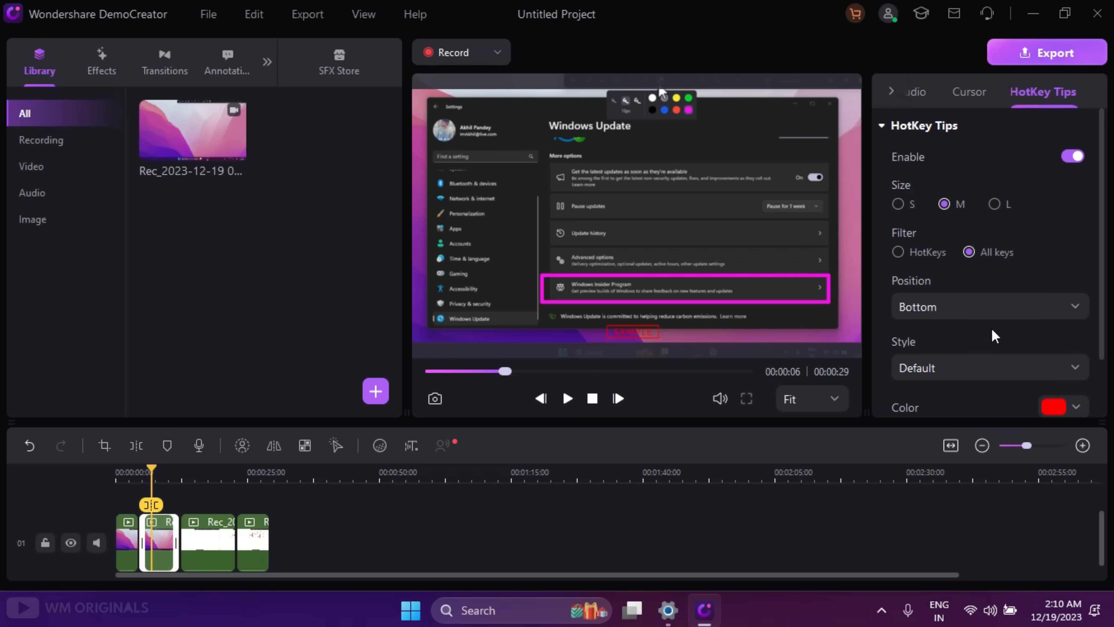
pyautogui.scroll(-2, 1040, 364)
pyautogui.scroll(2, 1041, 355)
pyautogui.click(336, 446)
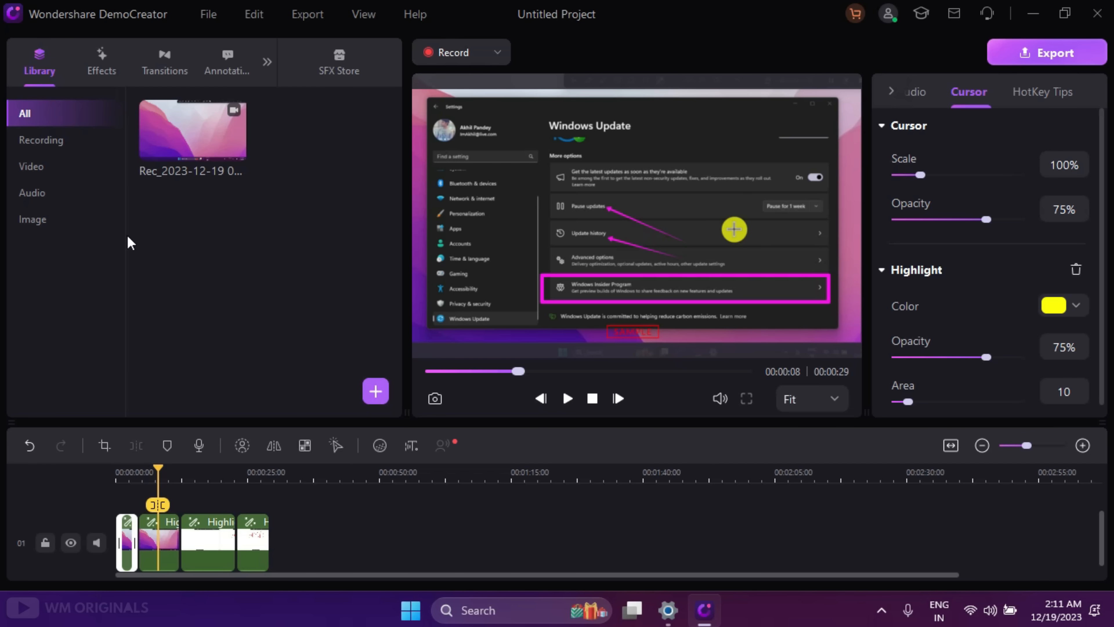
# - Add the BGM track Walking on the Rainbow-AI music to the timeline start, and trim its end to match the video clips
pyautogui.click(266, 64)
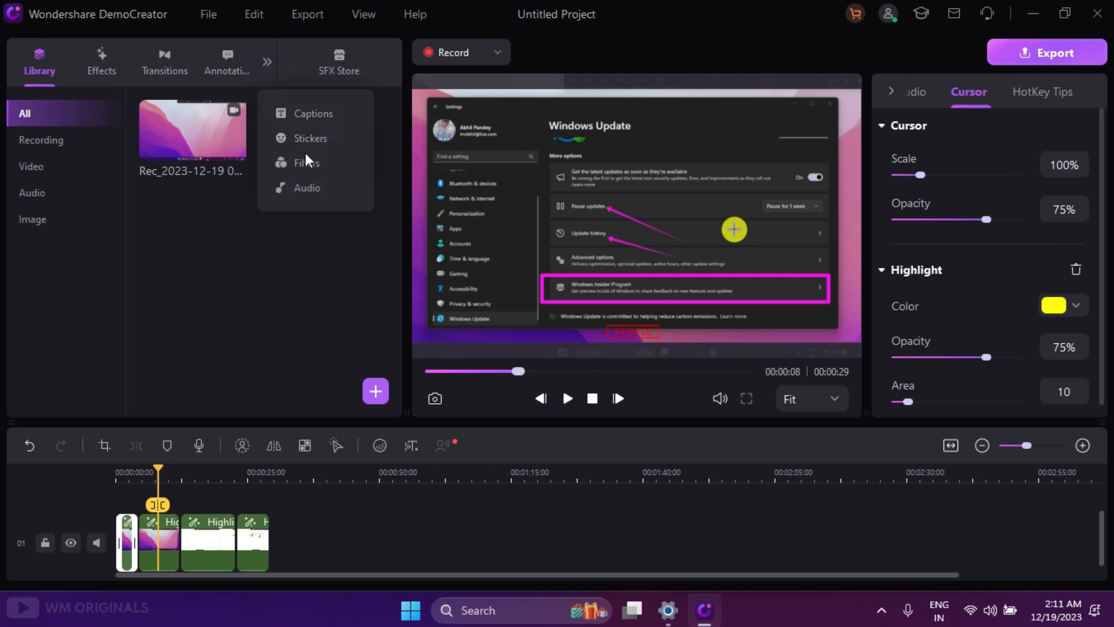
pyautogui.click(311, 197)
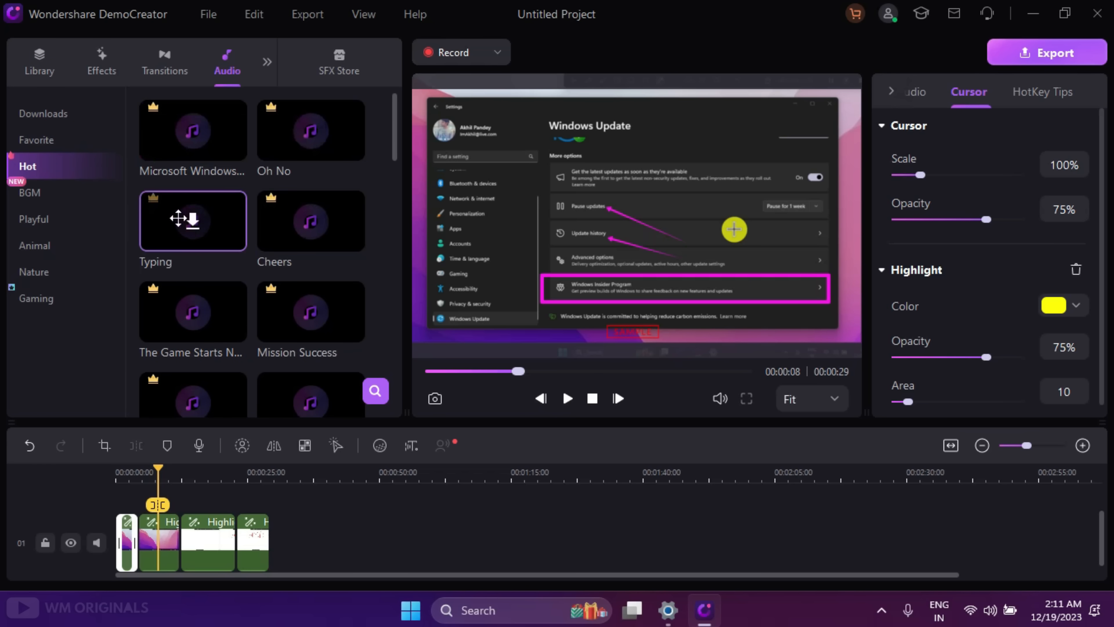
pyautogui.scroll(-3, 278, 288)
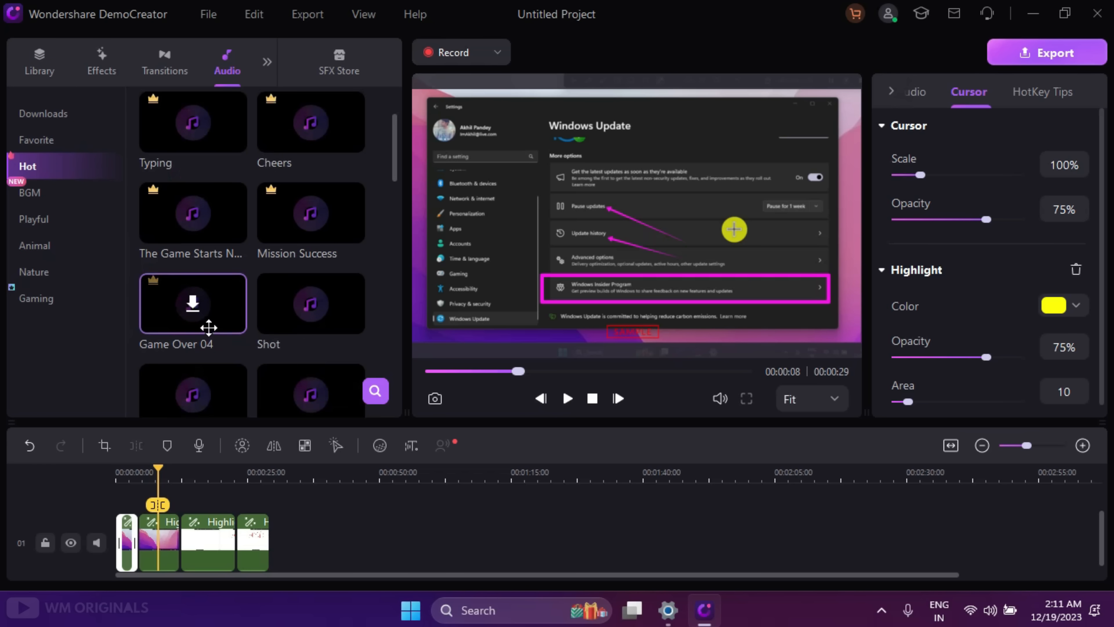
pyautogui.scroll(3, 256, 345)
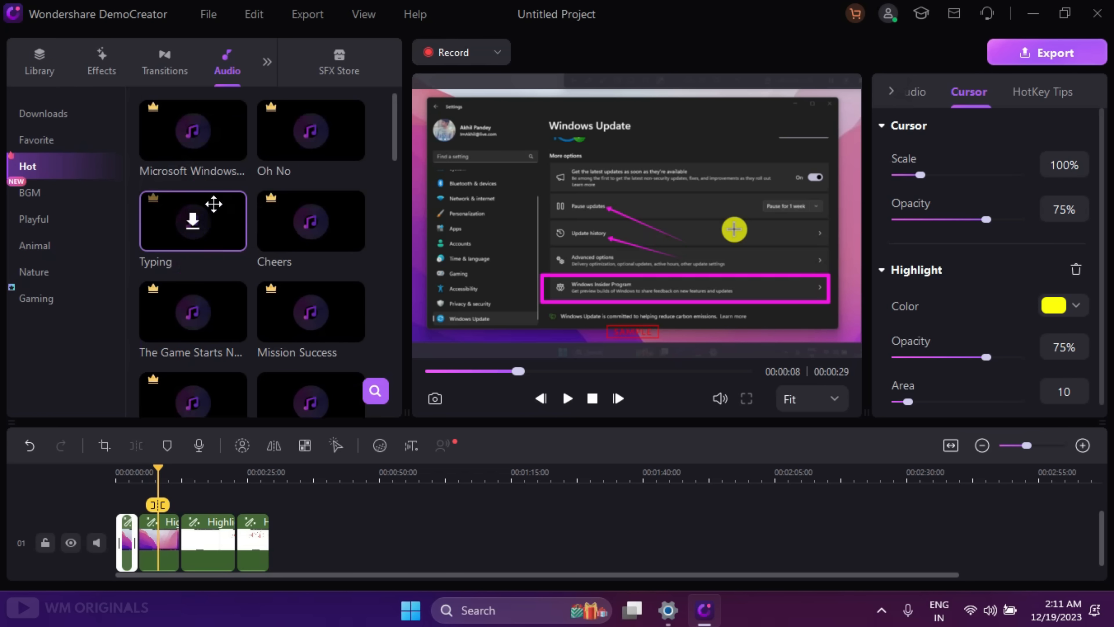
pyautogui.click(83, 195)
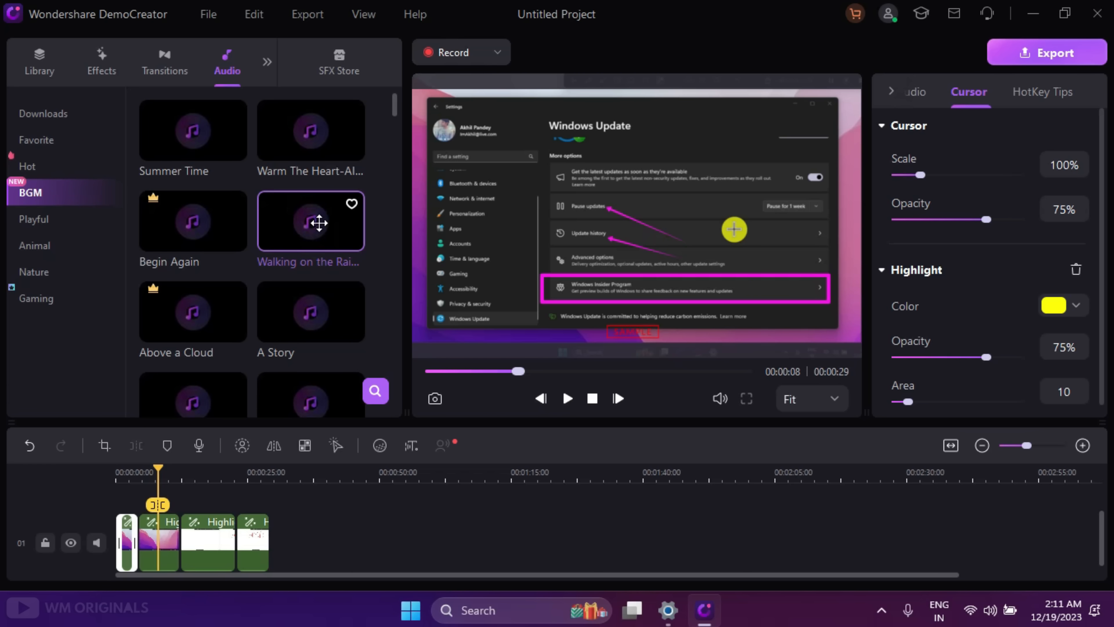
pyautogui.moveTo(309, 227); pyautogui.dragTo(118, 513)
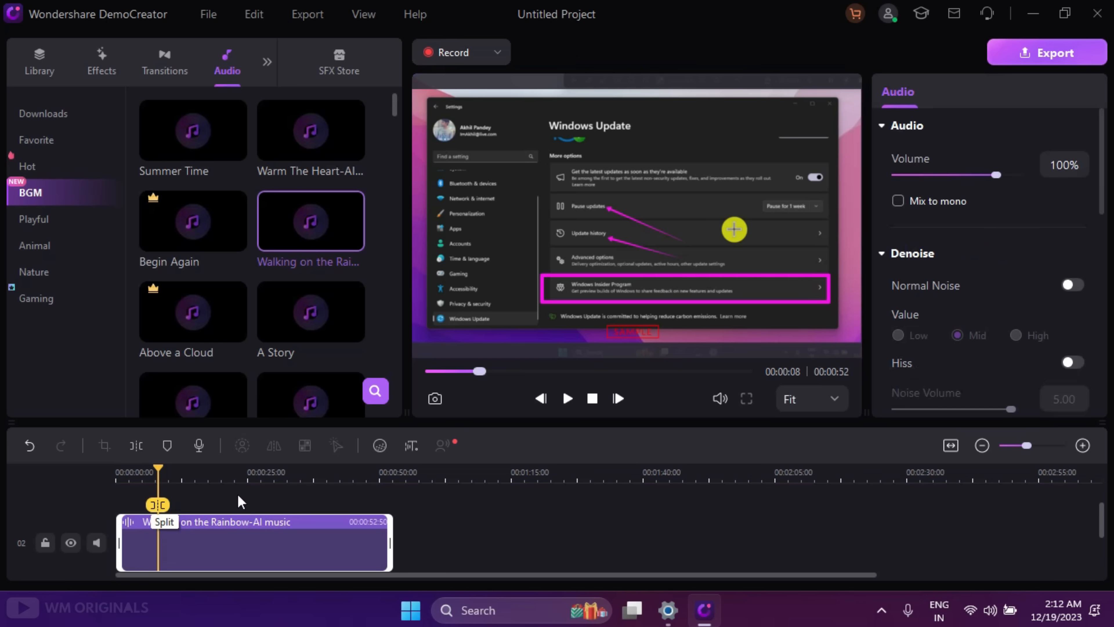
pyautogui.moveTo(390, 489); pyautogui.dragTo(263, 500)
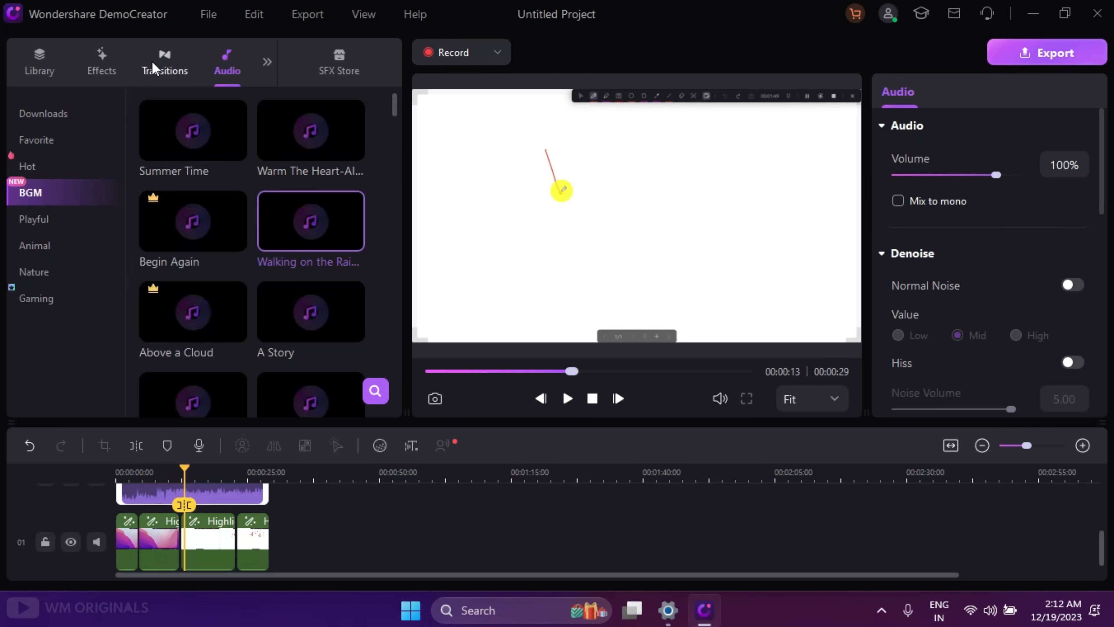
# - Add a transition at each cut between the video clips on the timeline
pyautogui.click(153, 61)
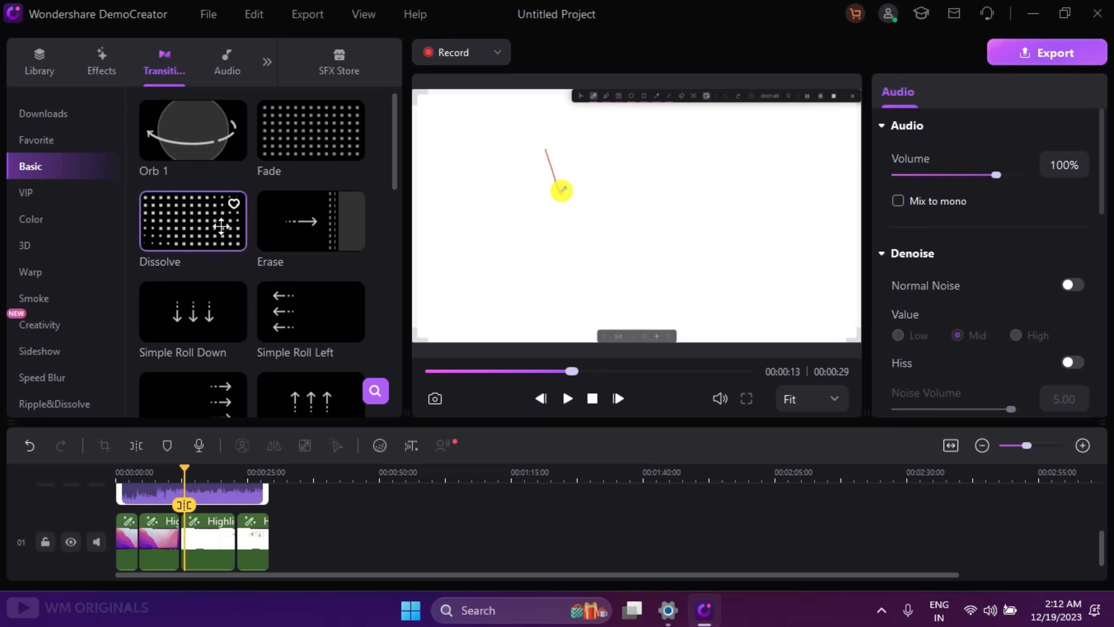
# - Look through the Advanced, Cursor, Clip Motion and Pan&Zoom effects, and the SFX Store's popular packs and downloaded Business Doodle Pack
pyautogui.click(102, 66)
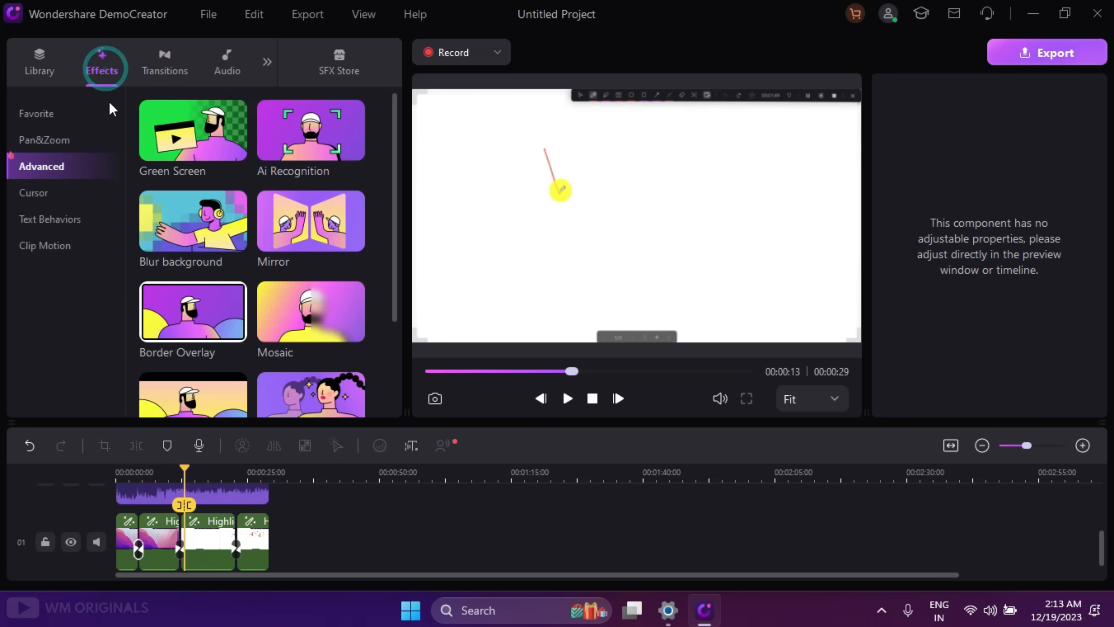
pyautogui.click(46, 190)
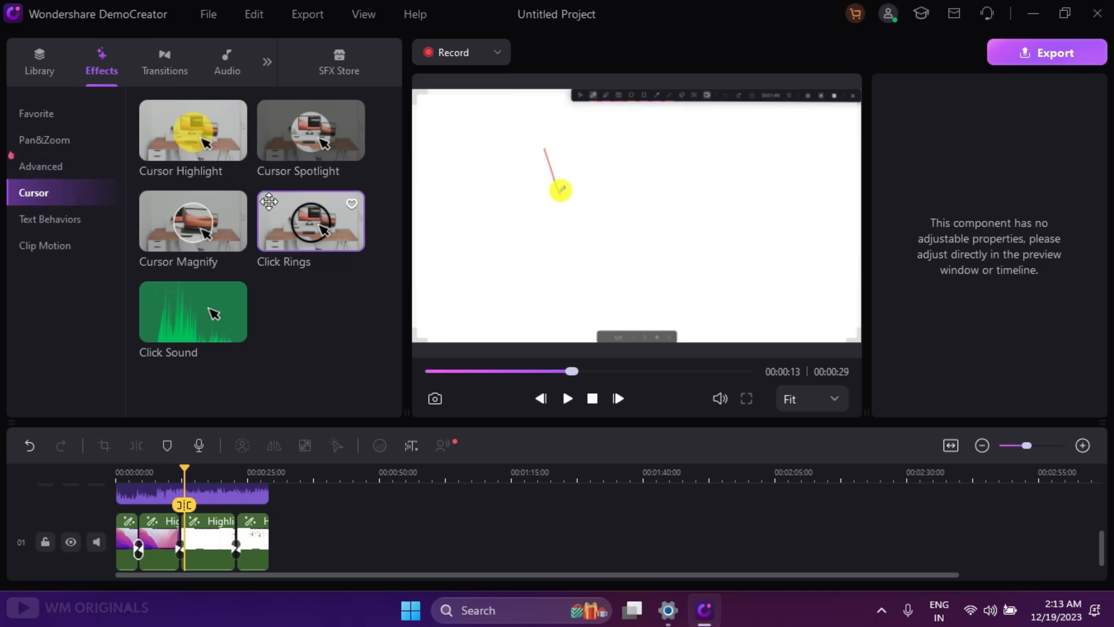
pyautogui.click(55, 248)
pyautogui.click(58, 142)
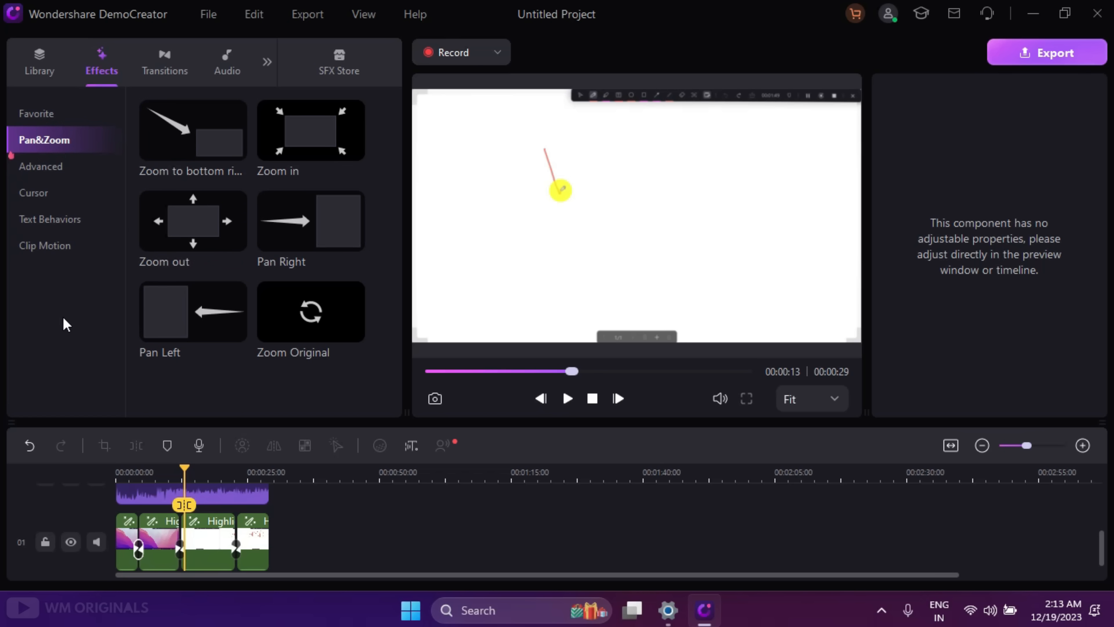
pyautogui.click(335, 71)
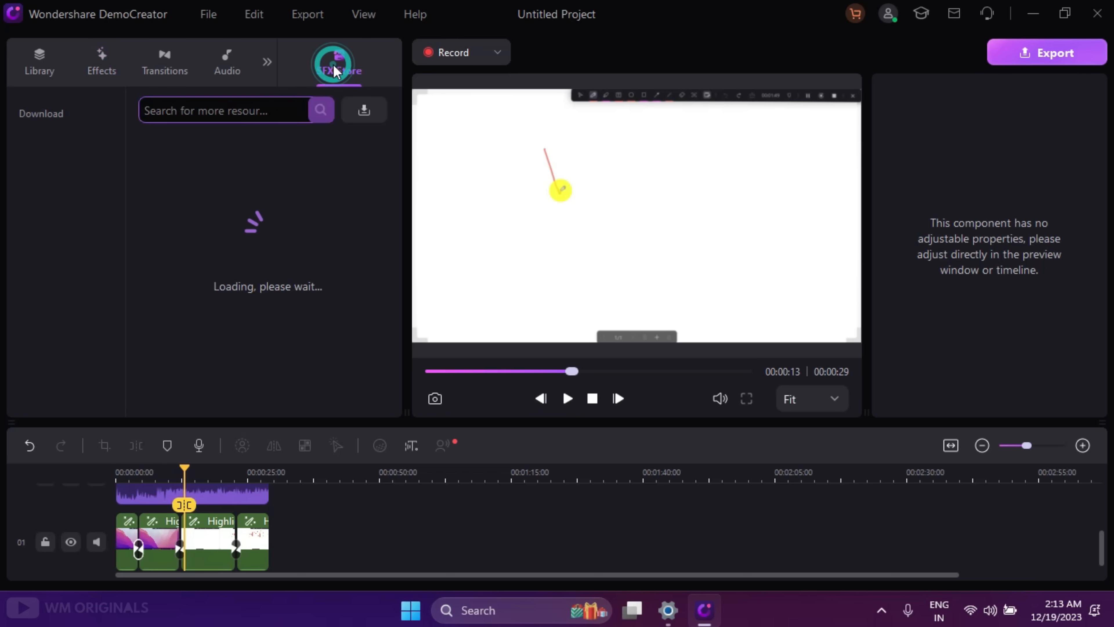
pyautogui.scroll(-15, 271, 228)
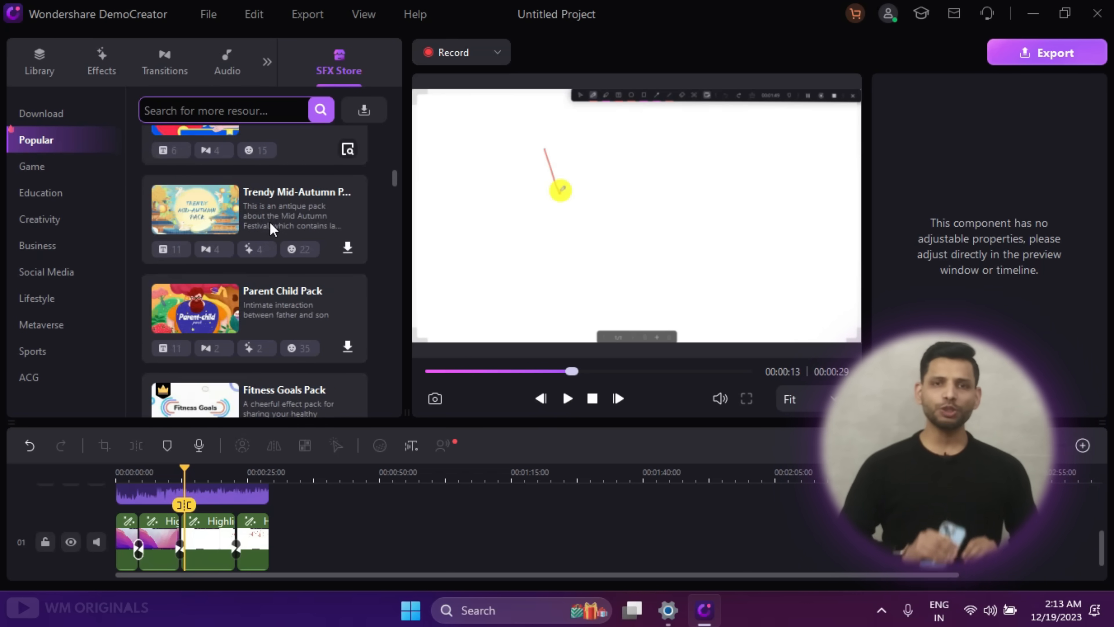
pyautogui.scroll(-20, 270, 229)
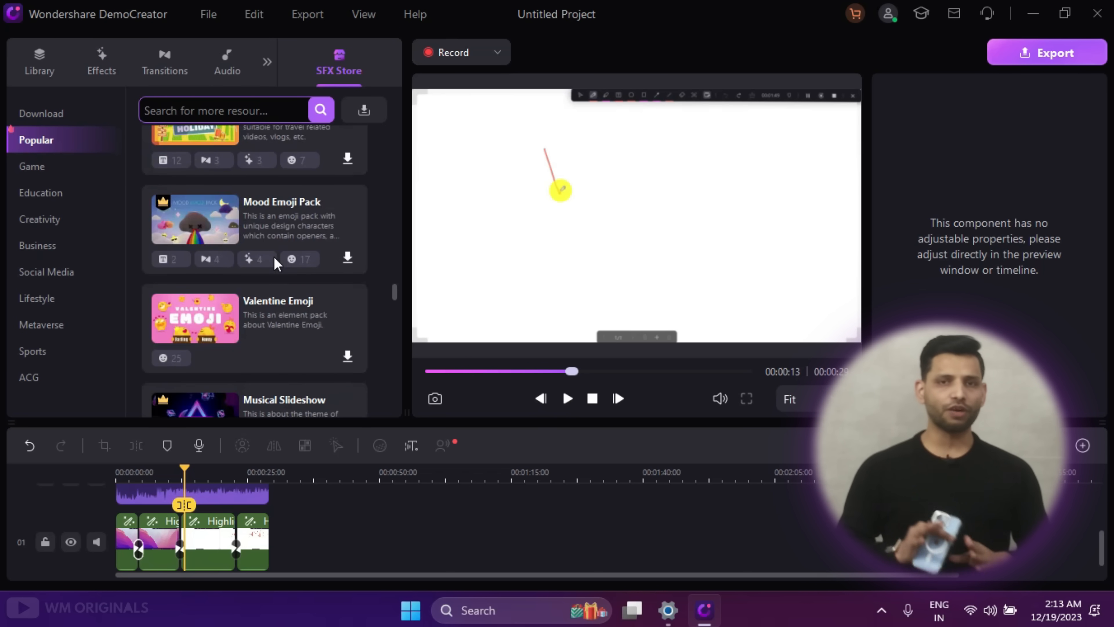
pyautogui.scroll(-20, 276, 265)
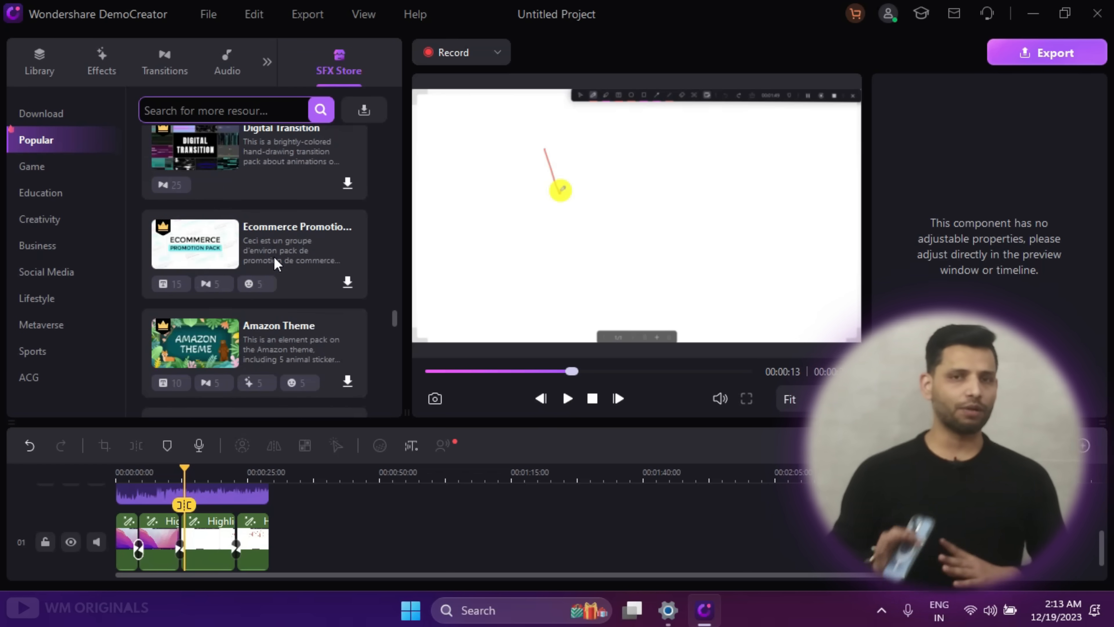
pyautogui.scroll(-15, 276, 264)
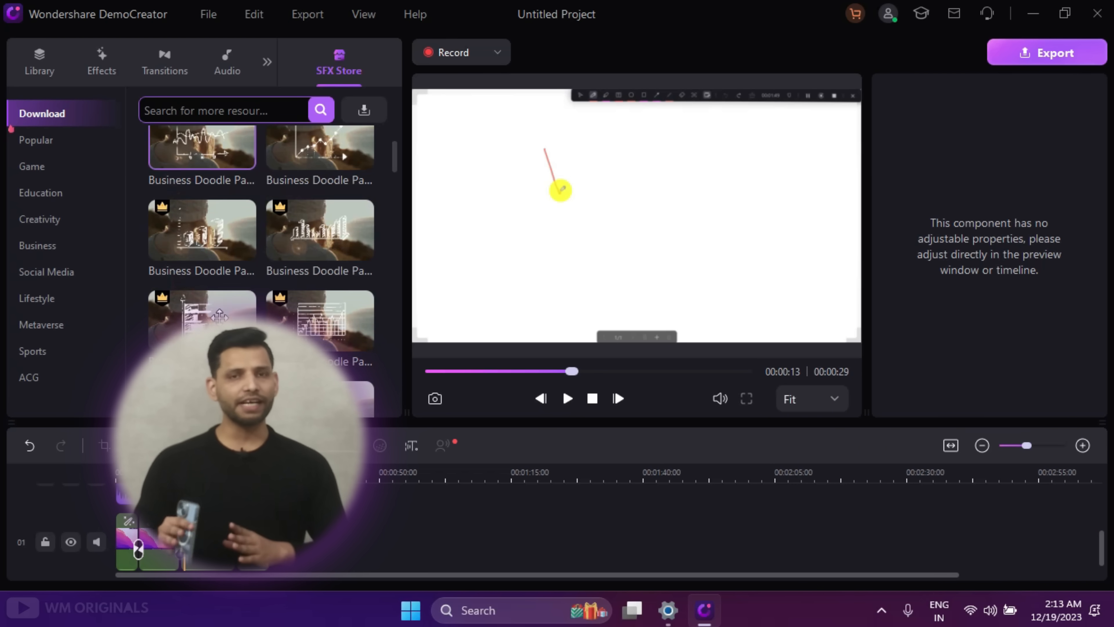
pyautogui.scroll(-8, 219, 314)
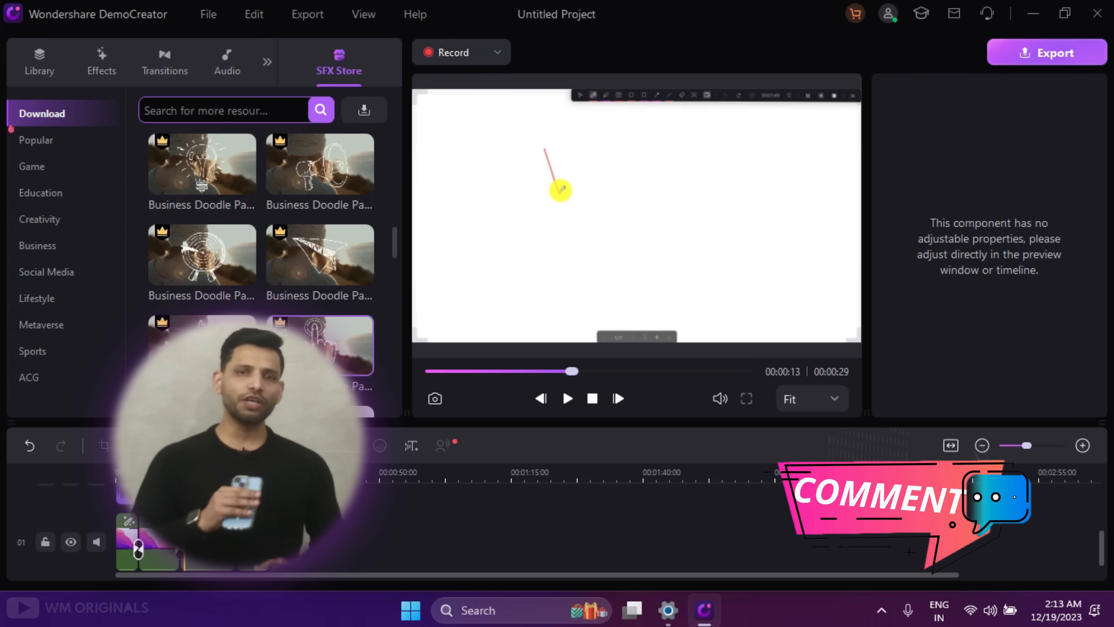
pyautogui.scroll(5, 269, 300)
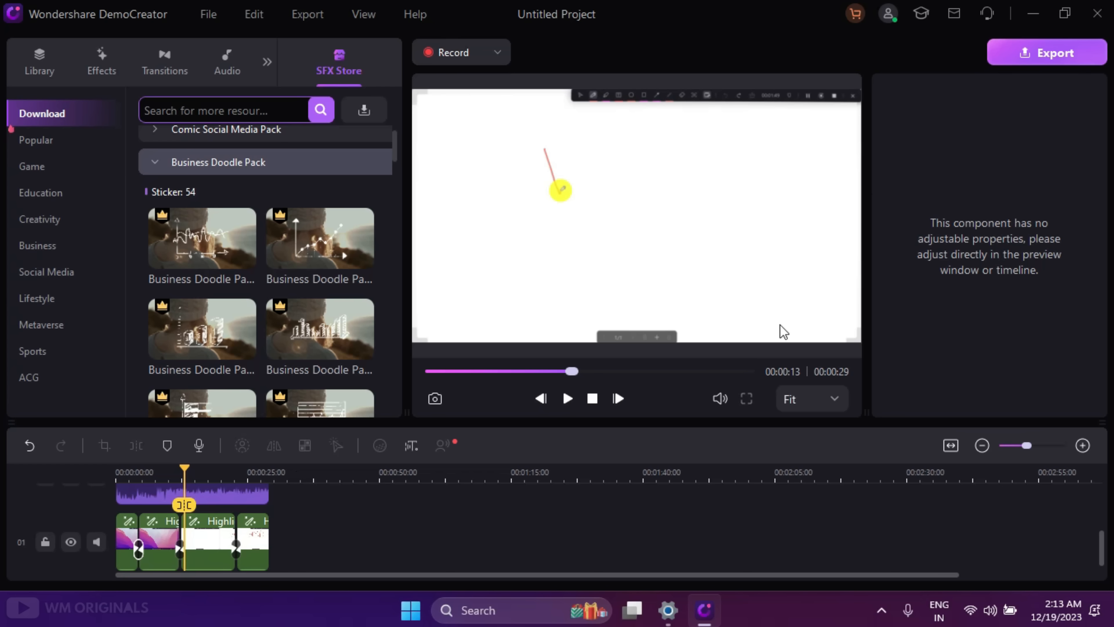
# - Set up an MP4 export to this PC with the project name Windows 11 Update Tutorial
pyautogui.click(1015, 58)
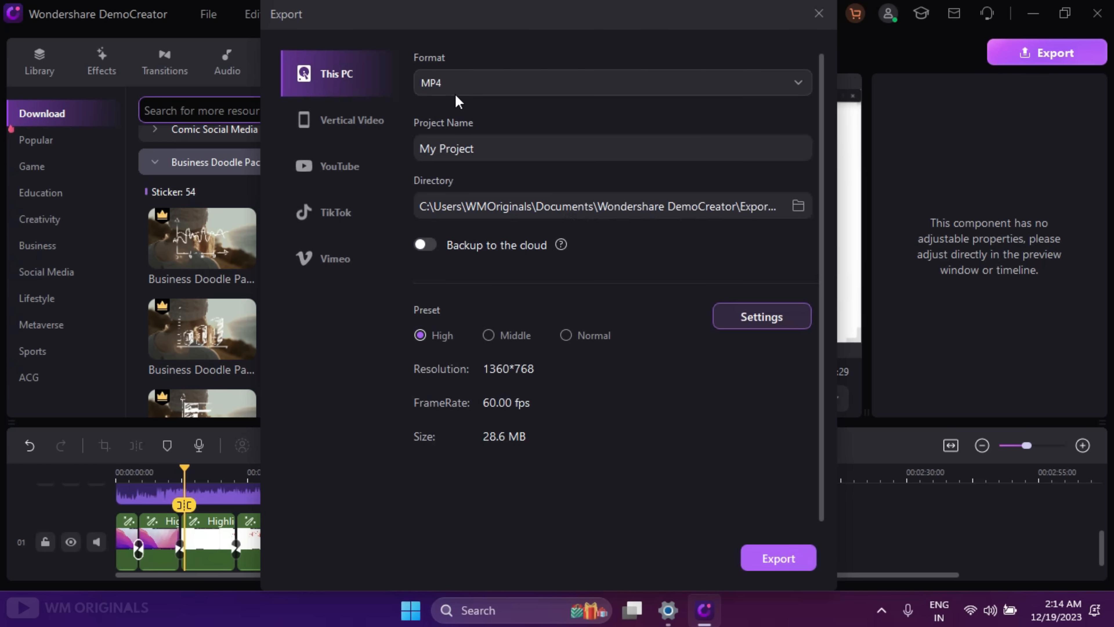
pyautogui.click(521, 92)
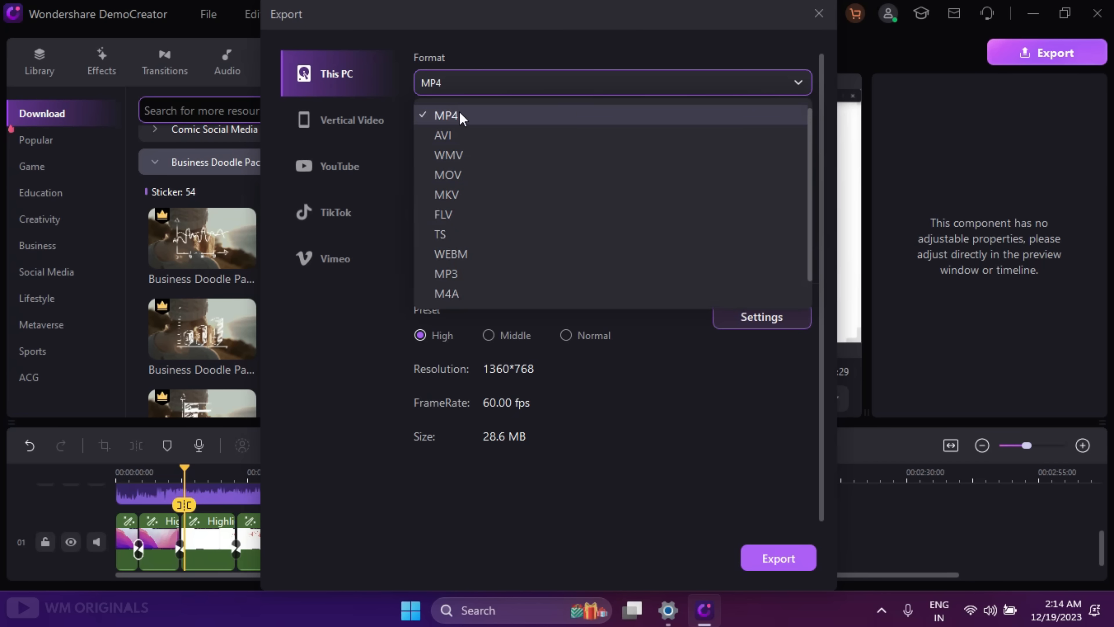
pyautogui.click(517, 118)
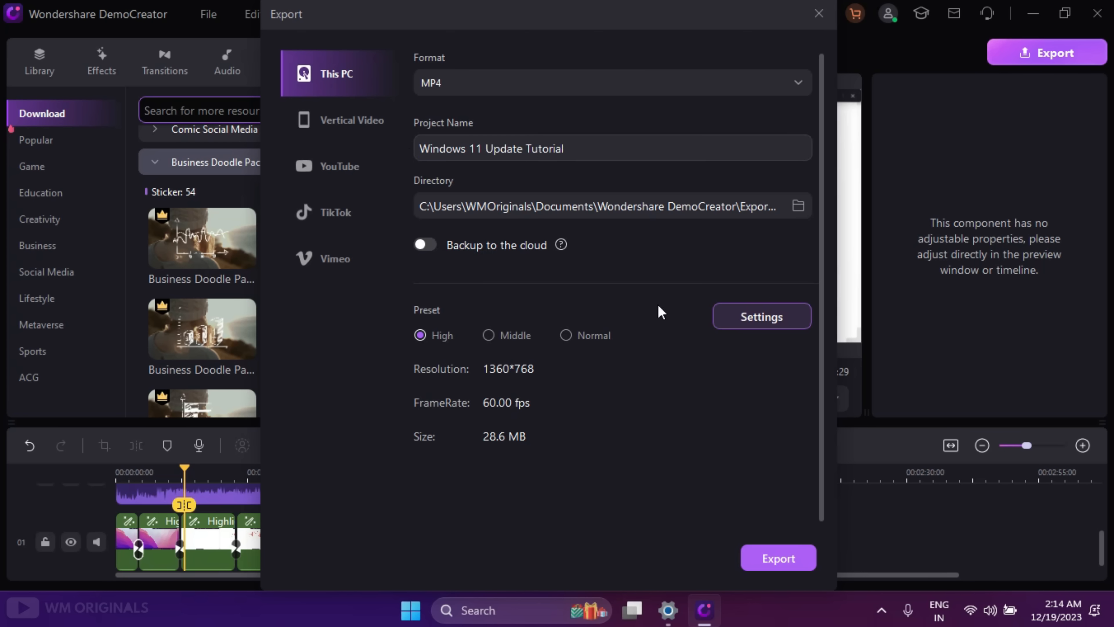
# - Set the export resolution to 3840*2160 and the frame rate to 120 fps, and choose a different audio bit rate
pyautogui.click(771, 317)
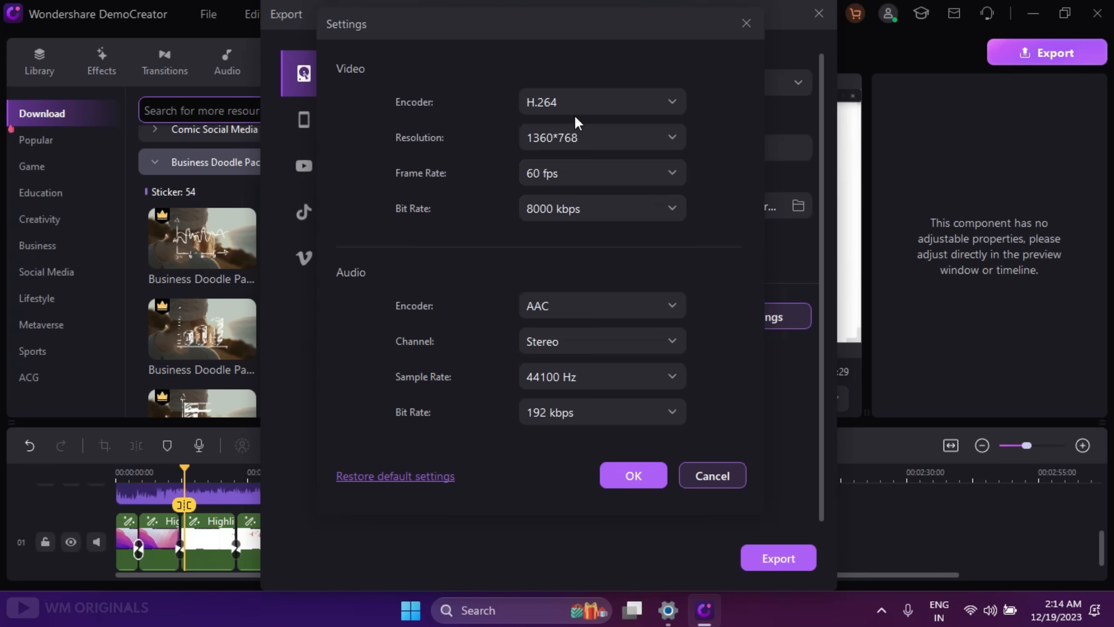
pyautogui.click(617, 140)
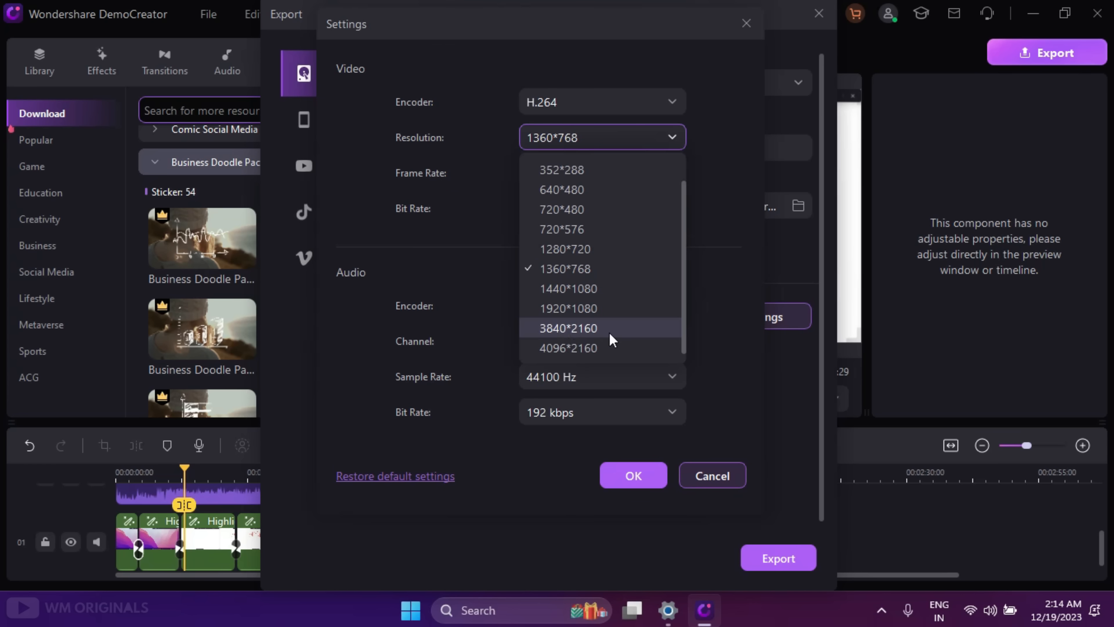
pyautogui.click(590, 339)
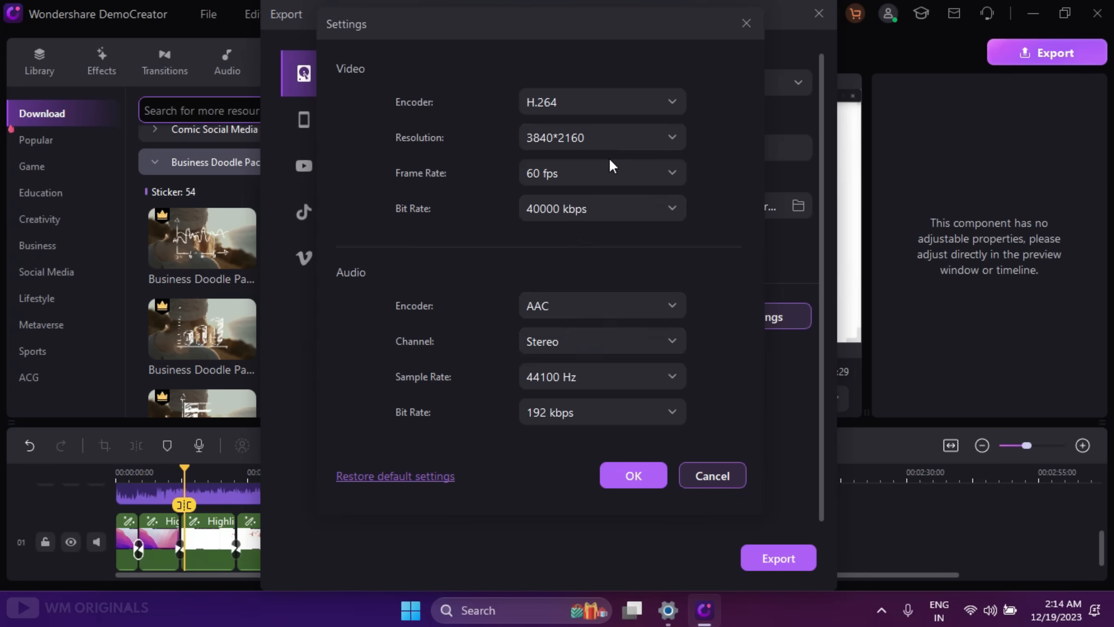
pyautogui.click(593, 175)
pyautogui.scroll(-1, 589, 372)
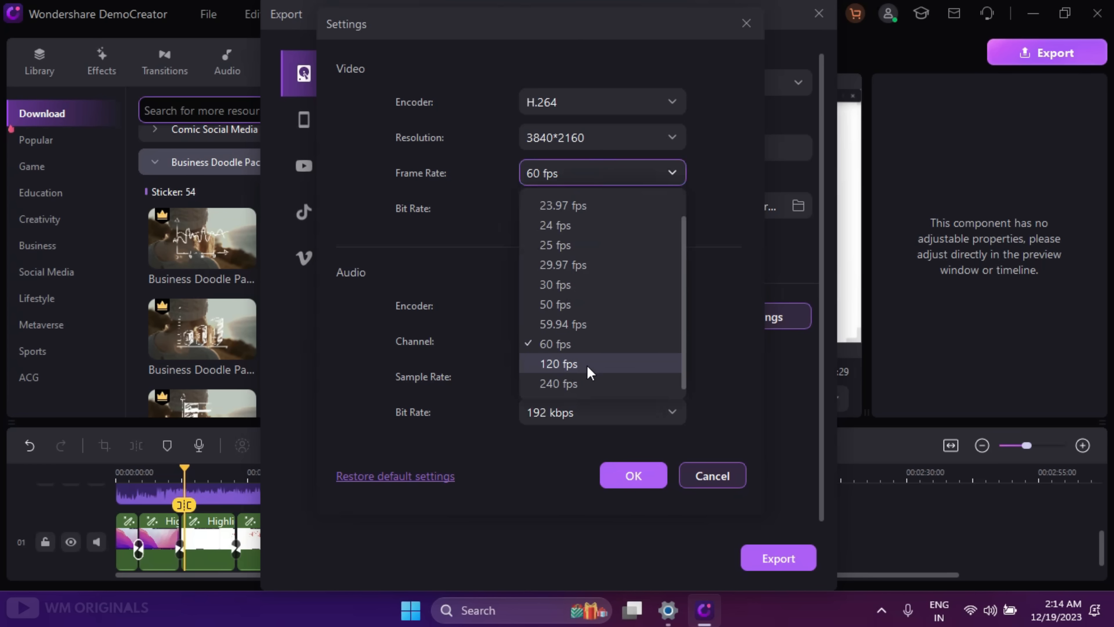
pyautogui.click(590, 365)
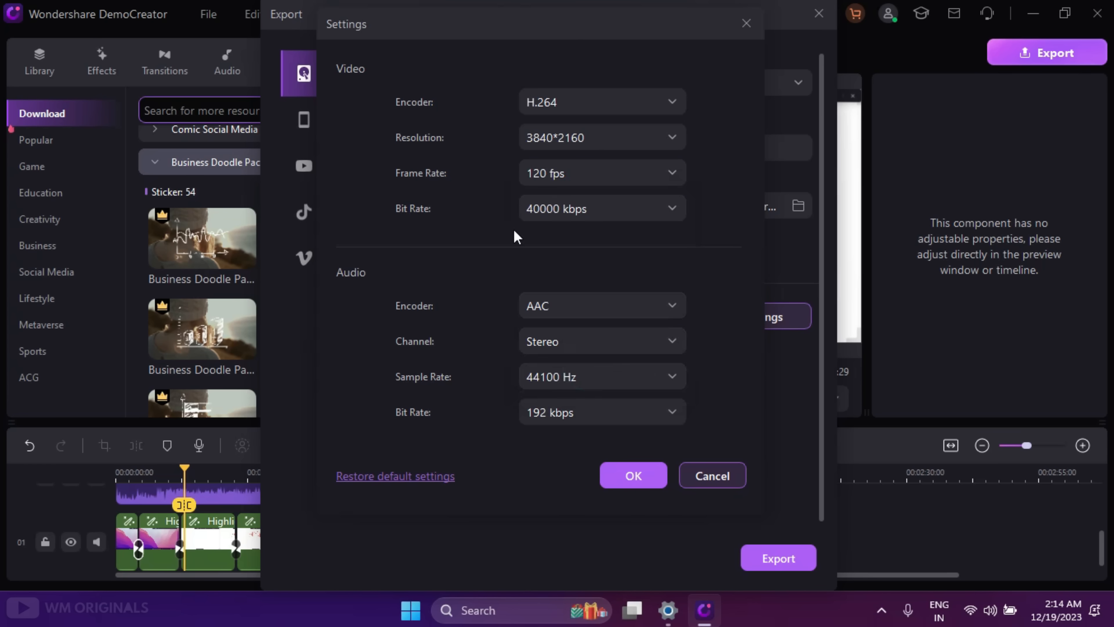
pyautogui.click(666, 413)
pyautogui.click(561, 526)
pyautogui.click(633, 475)
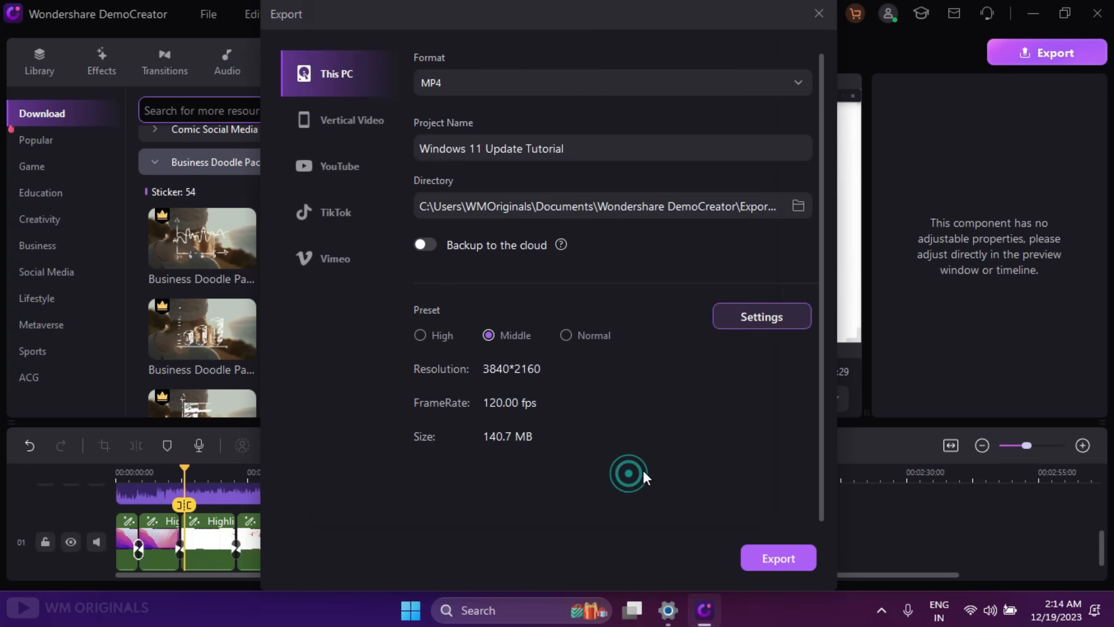
# - Review the Vertical Video, YouTube, TikTok and Vimeo export options
pyautogui.click(322, 125)
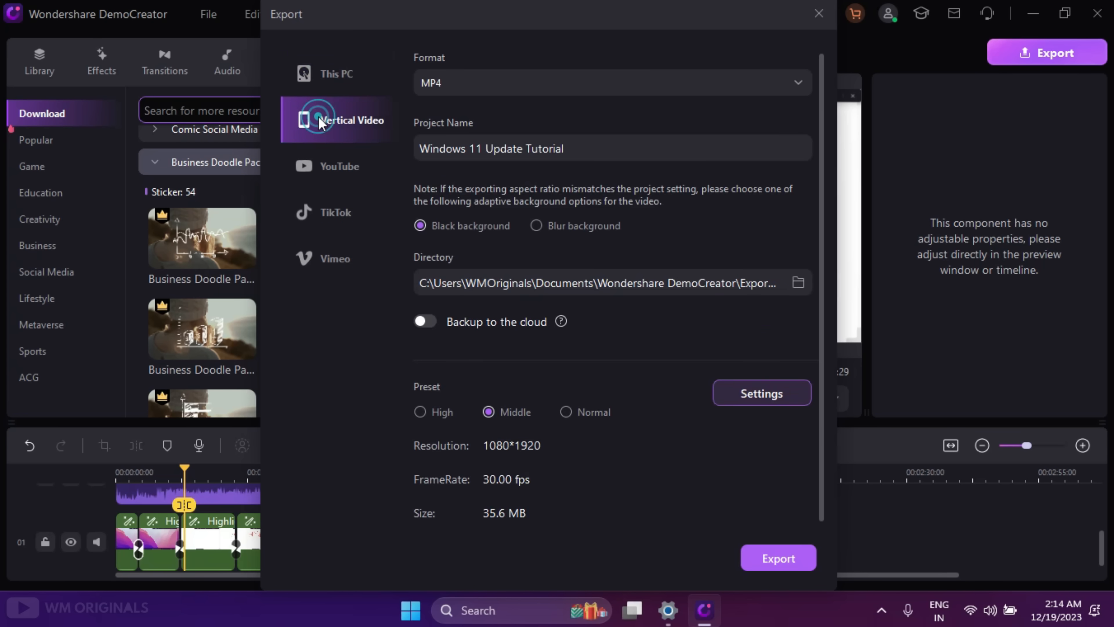
pyautogui.click(346, 171)
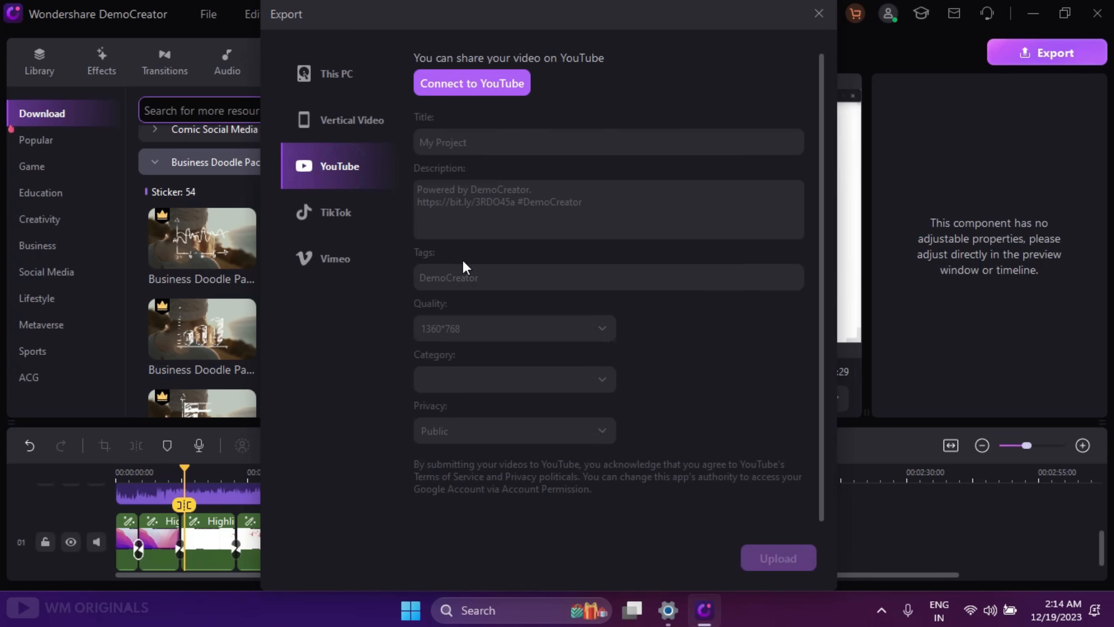
pyautogui.click(355, 219)
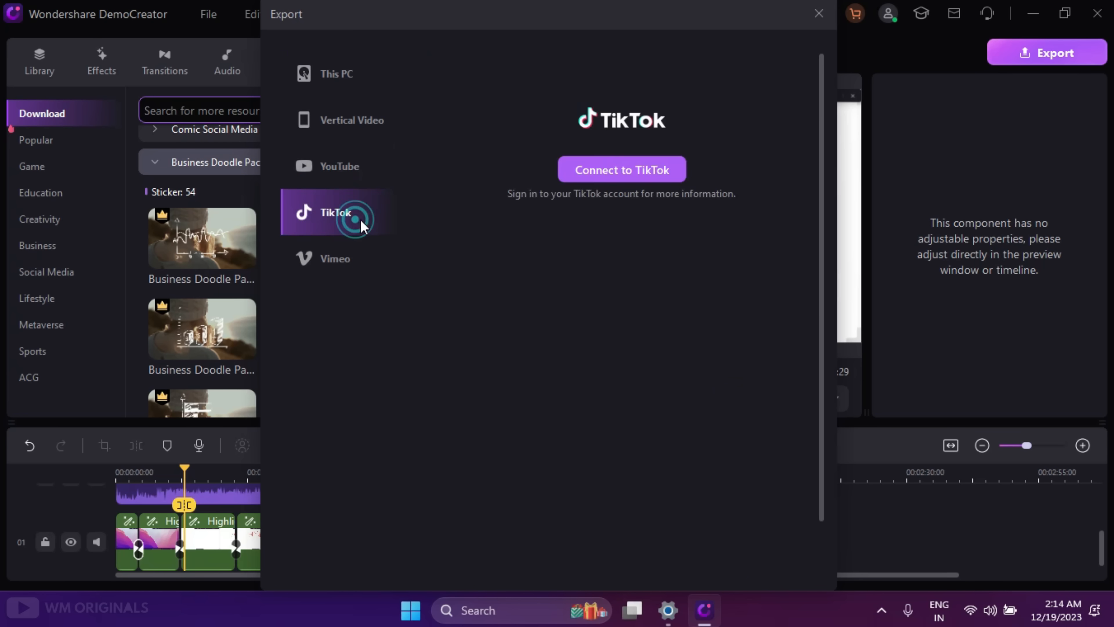
pyautogui.click(365, 261)
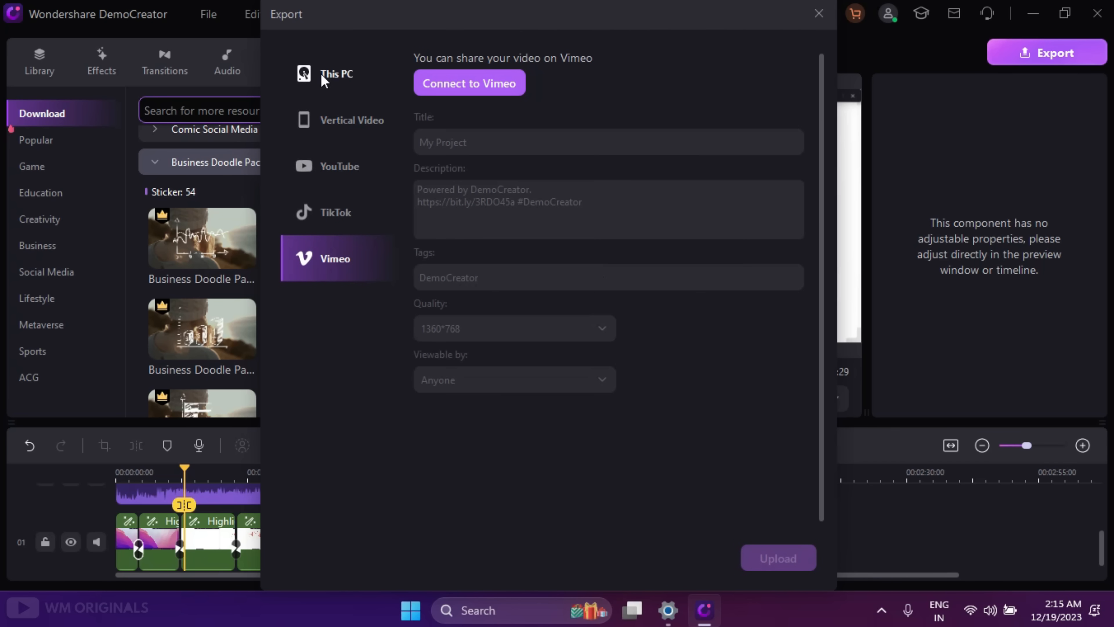
# - Export the video to this PC with the High preset, and open the exported Windows 11 Update Tutorial file from its folder
pyautogui.click(324, 81)
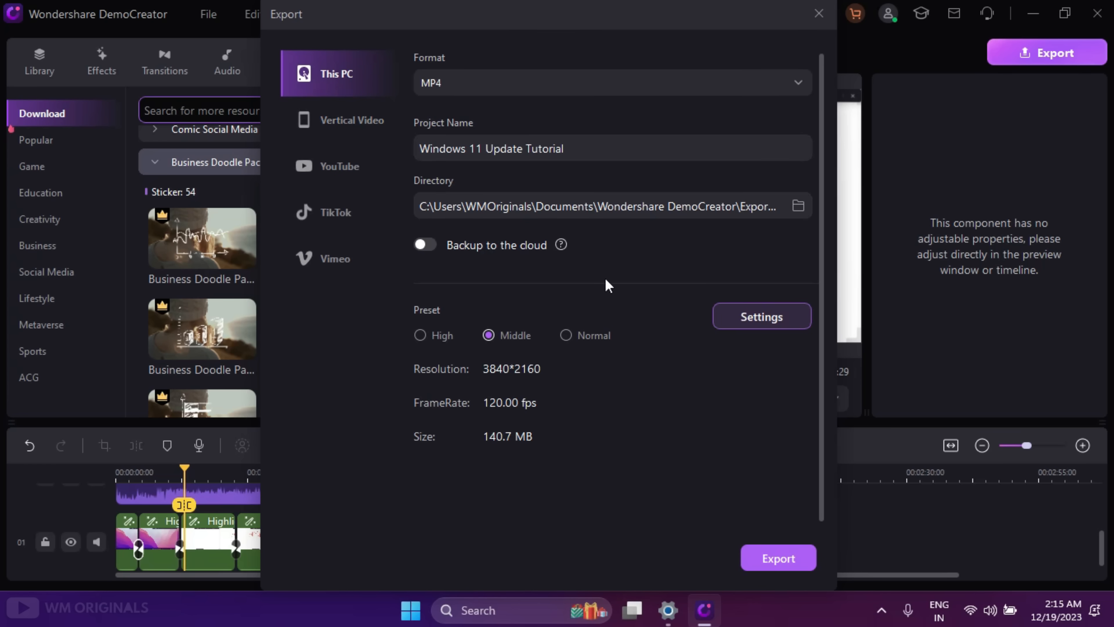
pyautogui.click(420, 335)
pyautogui.click(778, 558)
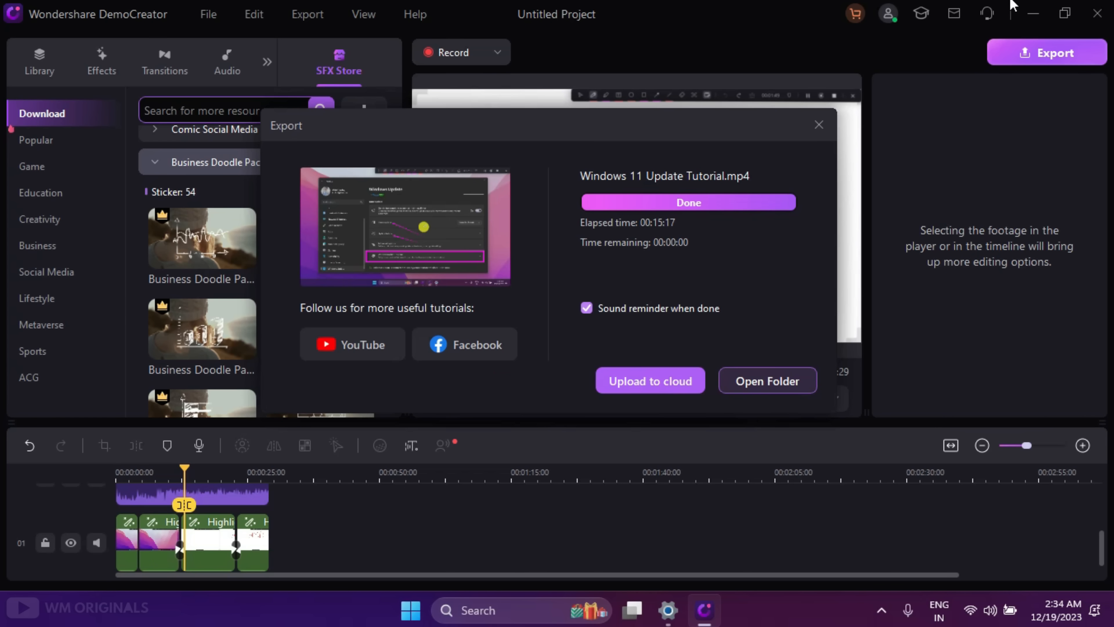
pyautogui.click(755, 385)
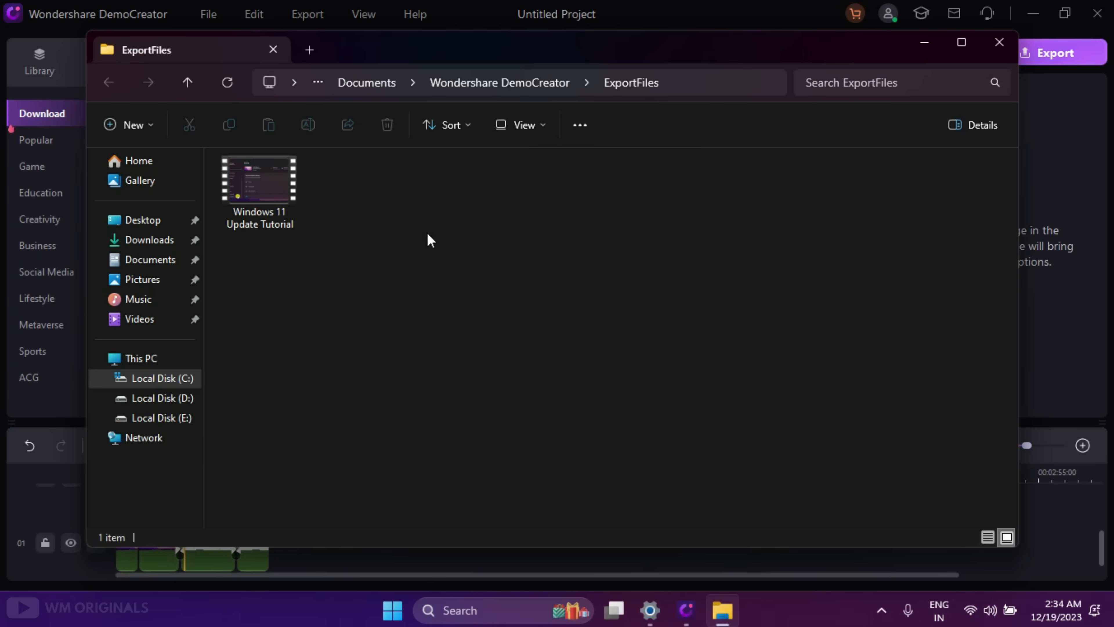
pyautogui.click(257, 212)
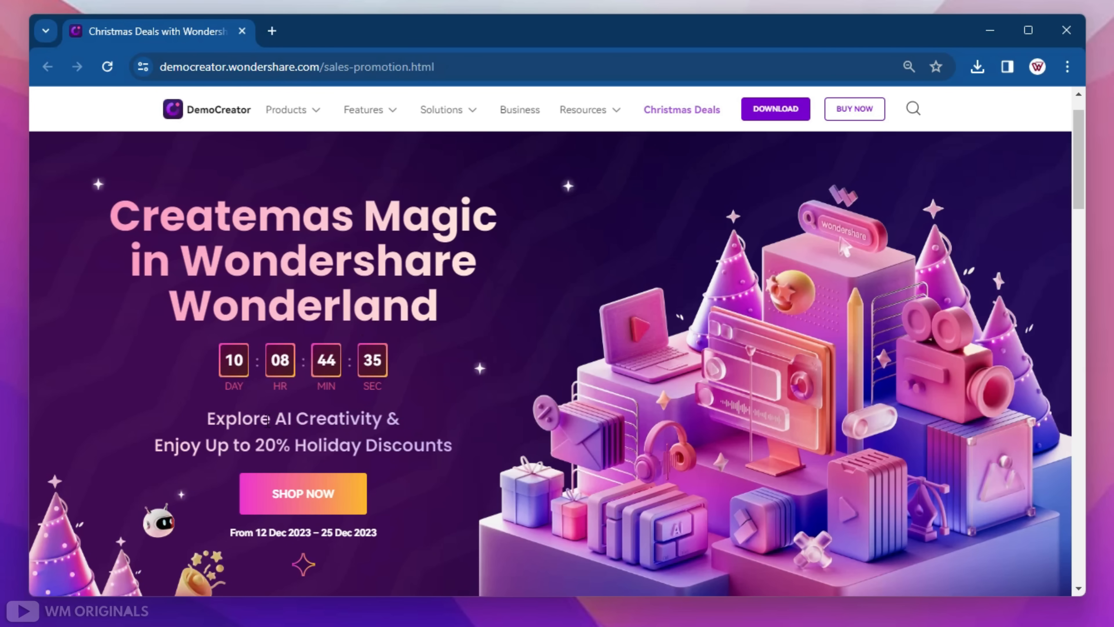
# - Examine the DemoCreator annual plan offer on the Christmas Deals page in the browser
pyautogui.scroll(-10, 353, 286)
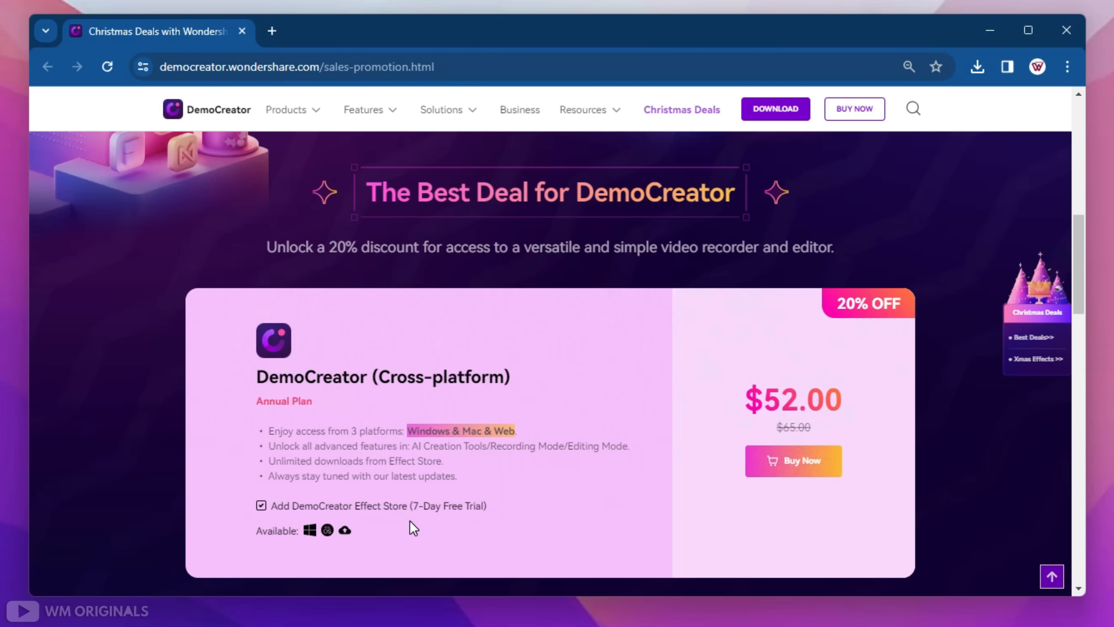